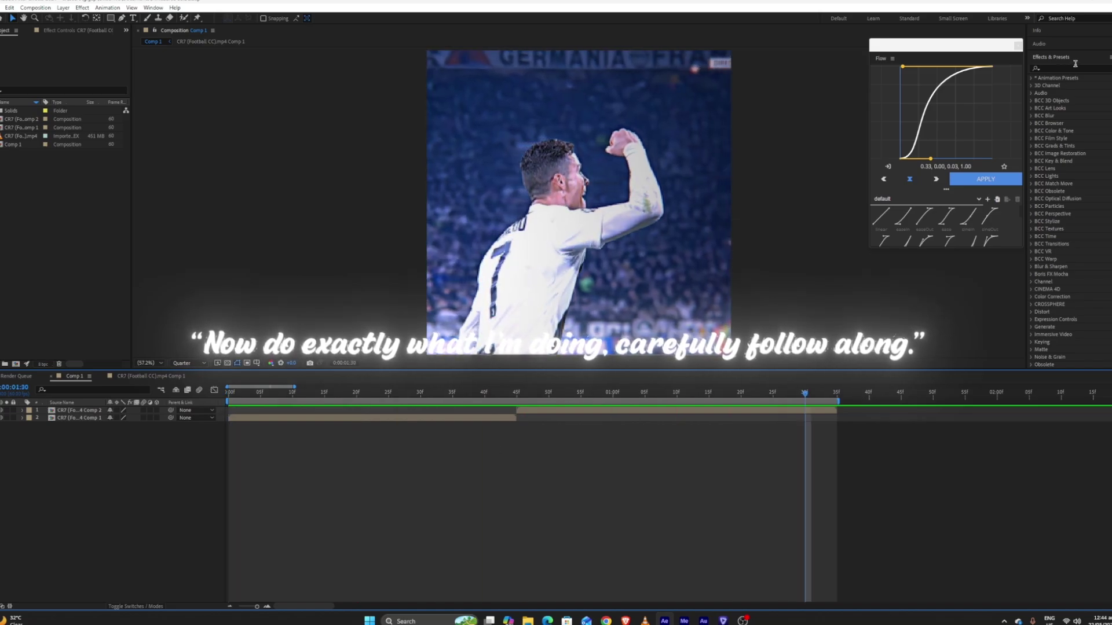
# Step: Find the S_BlurMoCurves effect by searching "blurmo" and apply it to the first clip's layer
pyautogui.click(1054, 56)
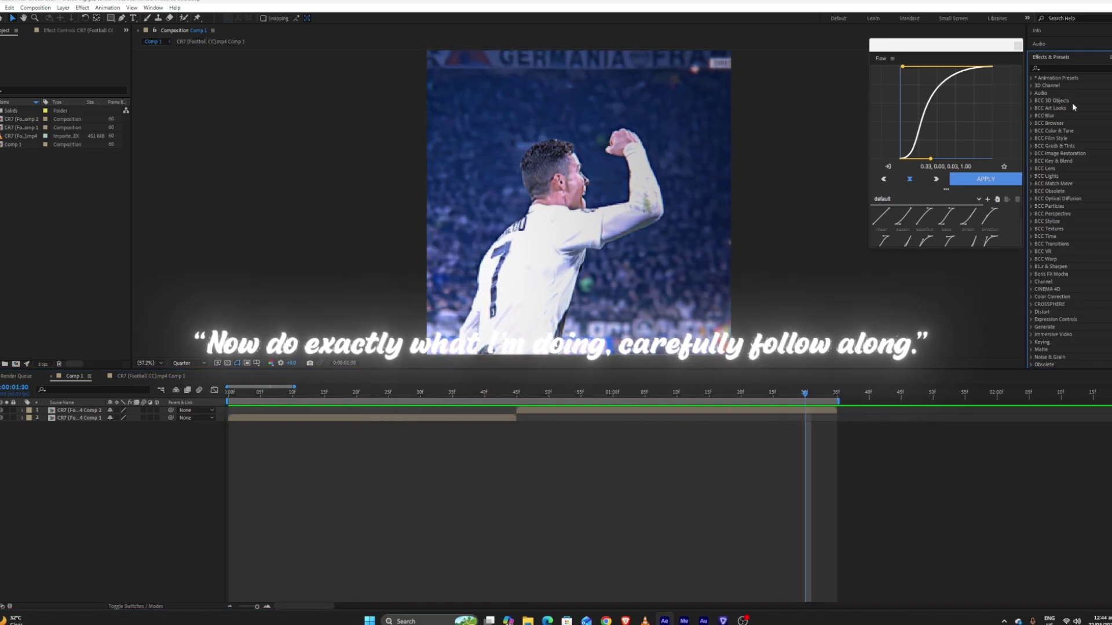
pyautogui.click(1079, 66)
pyautogui.write('blurmo')
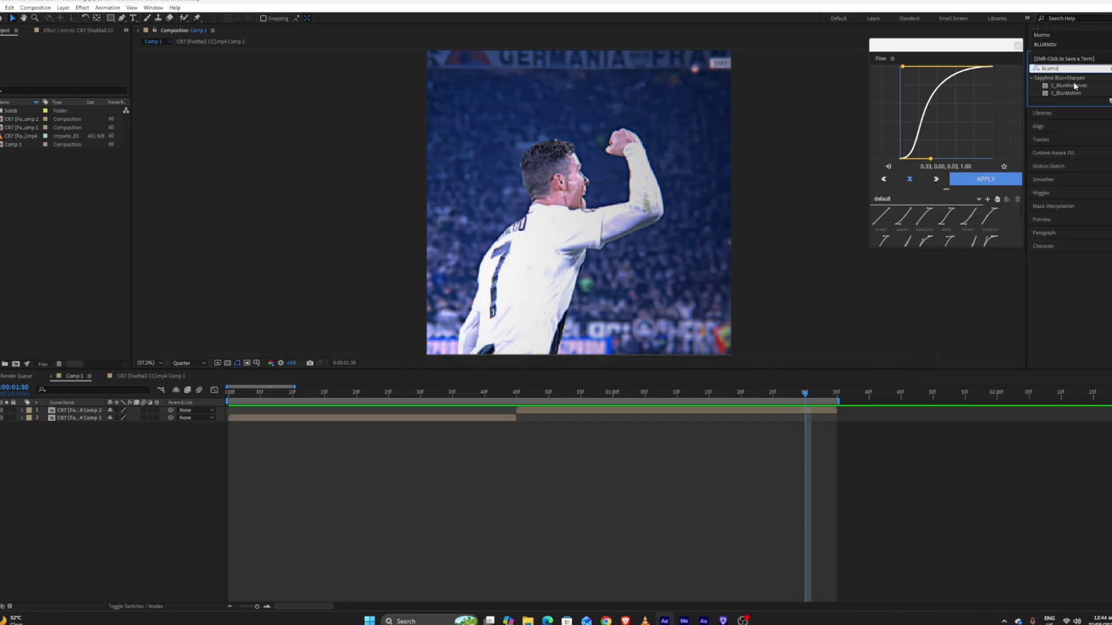
pyautogui.moveTo(1075, 86); pyautogui.dragTo(429, 421)
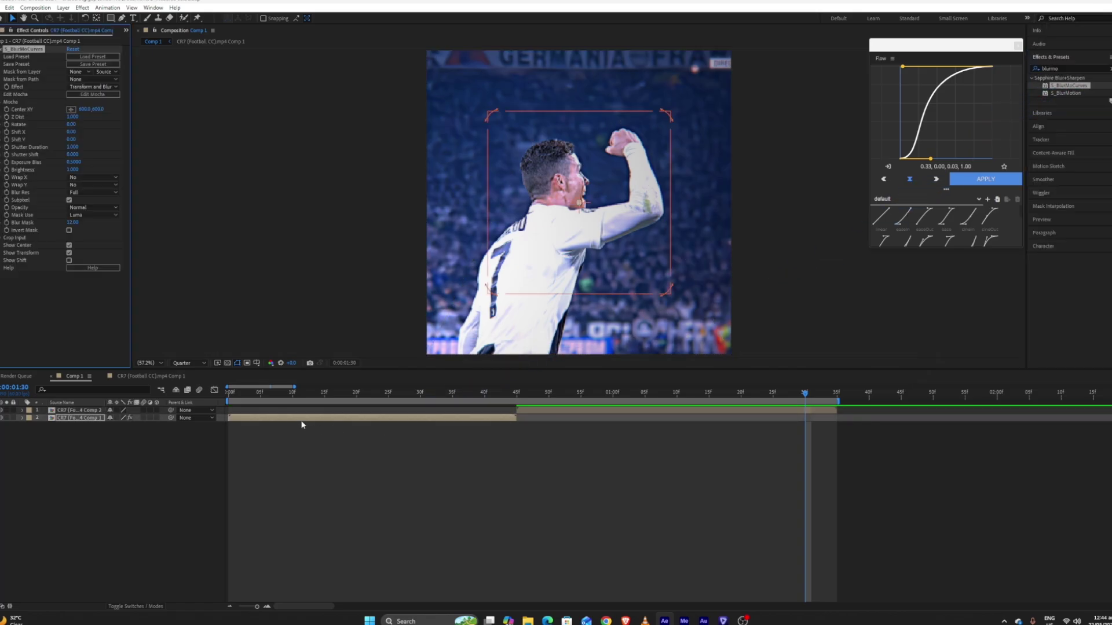
# Step: Keyframe the first clip's Shift X from 0 at the start of the composition to 600 at 0:00:00:45
pyautogui.press('space')
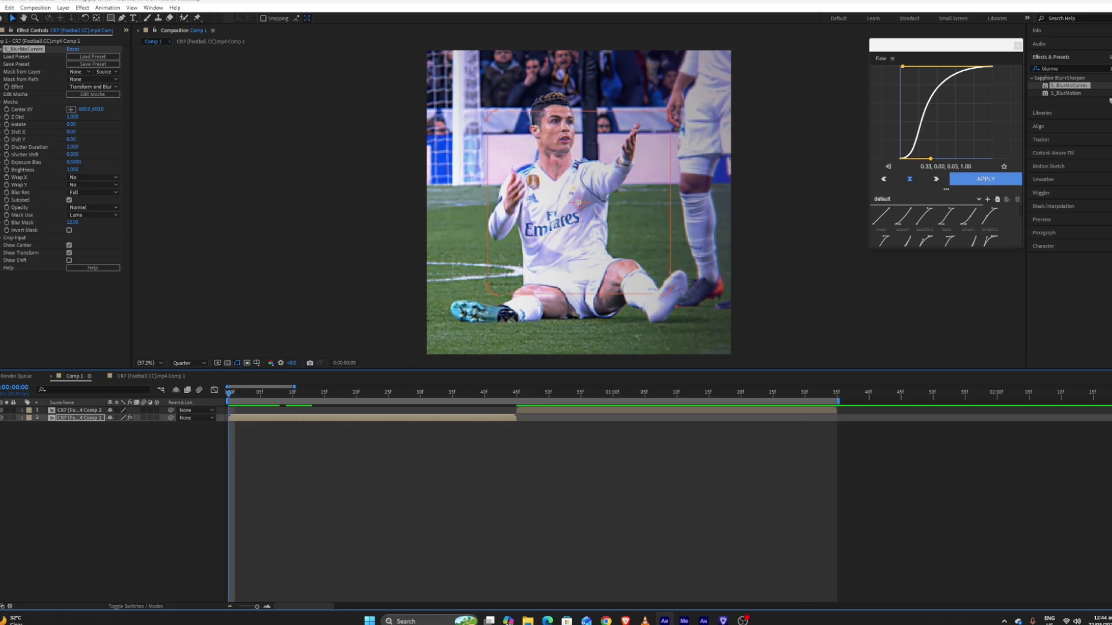
pyautogui.click(7, 132)
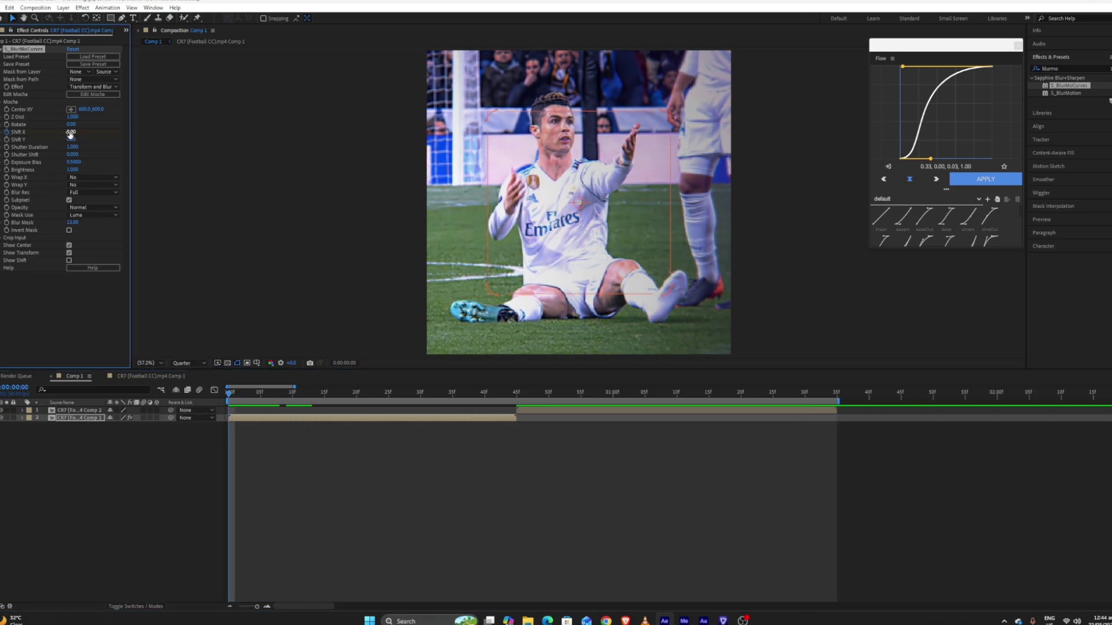
pyautogui.click(284, 418)
pyautogui.press('u')
pyautogui.moveTo(238, 394); pyautogui.dragTo(514, 400)
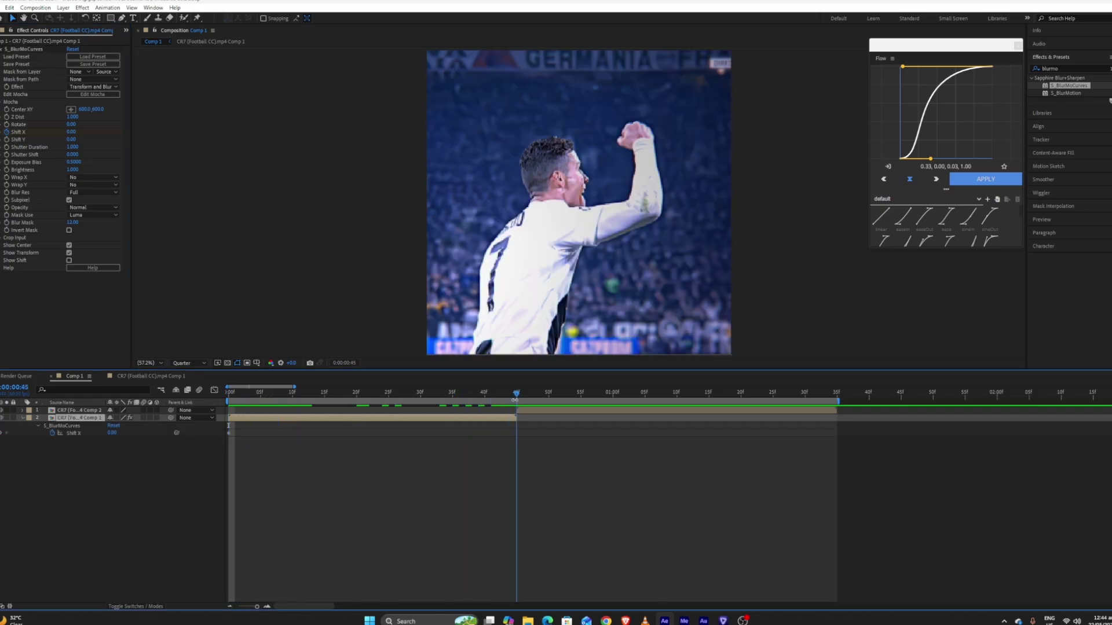
pyautogui.click(113, 433)
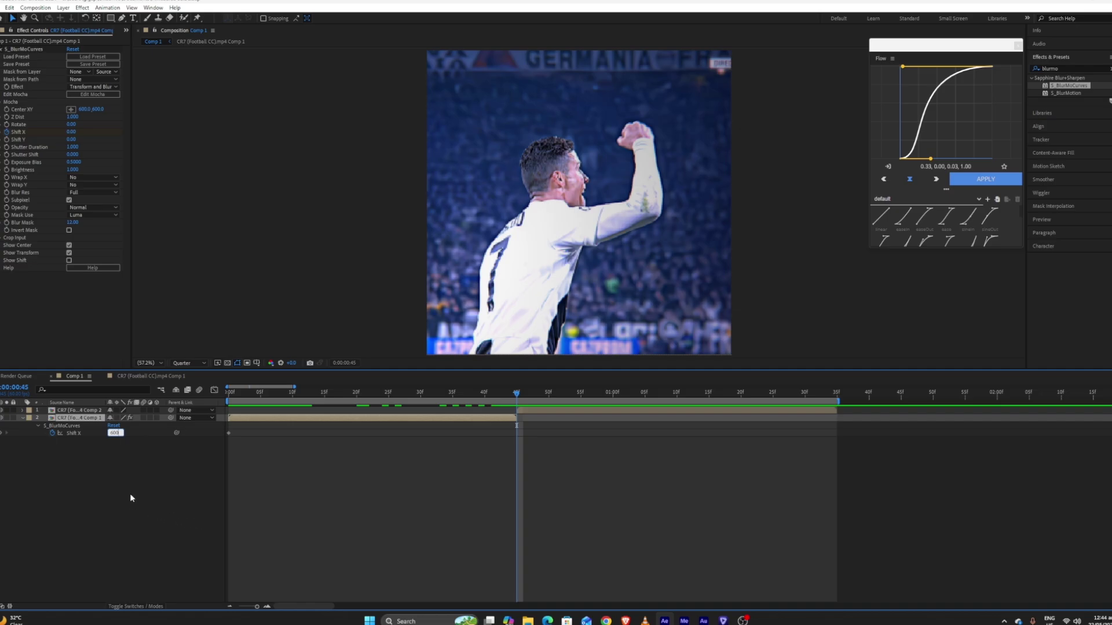
pyautogui.press('Return')
# Step: Set Wrap X to Reflect in the first clip's S_BlurMoCurves effect to fill the empty edge
pyautogui.moveTo(241, 394); pyautogui.dragTo(363, 399)
pyautogui.click(373, 418)
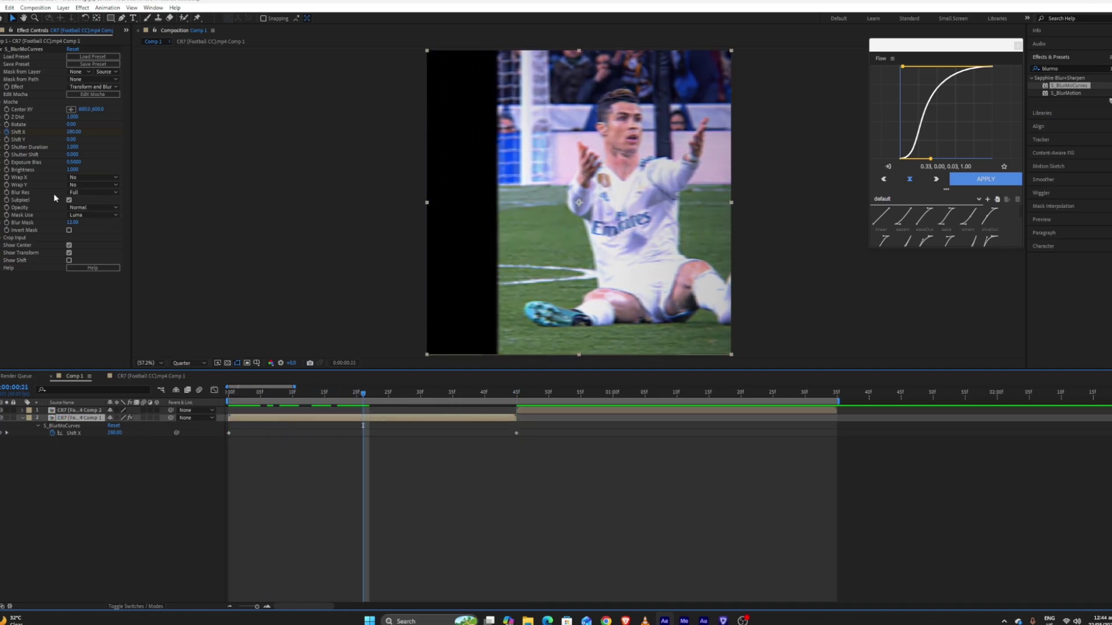
pyautogui.click(81, 176)
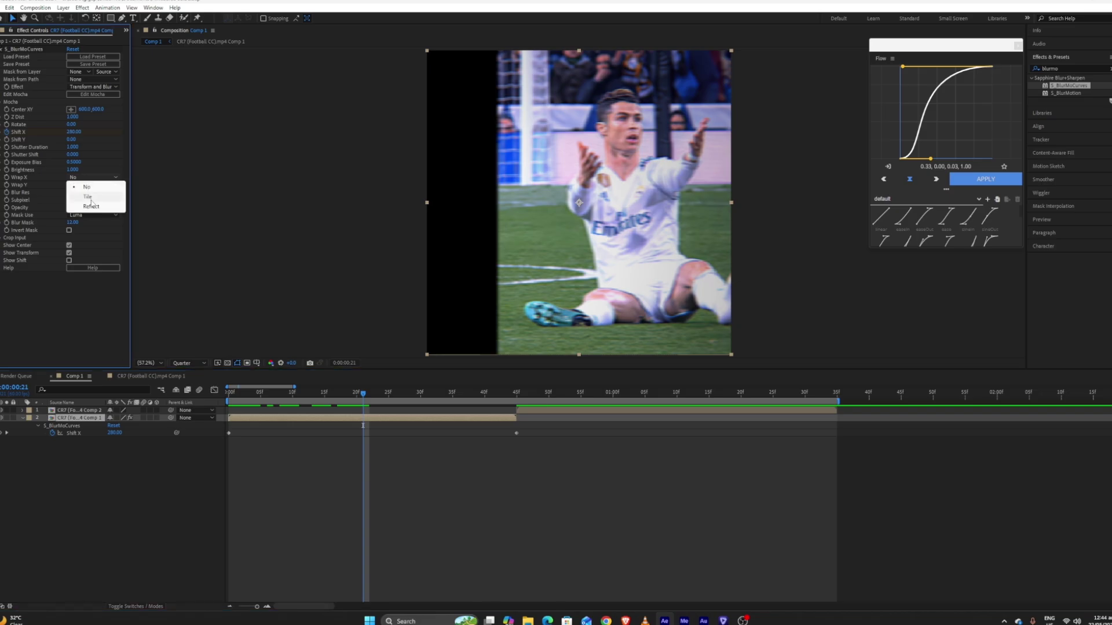
pyautogui.click(78, 186)
# Step: Apply S_BlurMoCurves to the second clip's layer with the current time at 0:00:00:45
pyautogui.click(267, 394)
pyautogui.moveTo(247, 397); pyautogui.dragTo(518, 415)
pyautogui.click(520, 412)
pyautogui.click(520, 418)
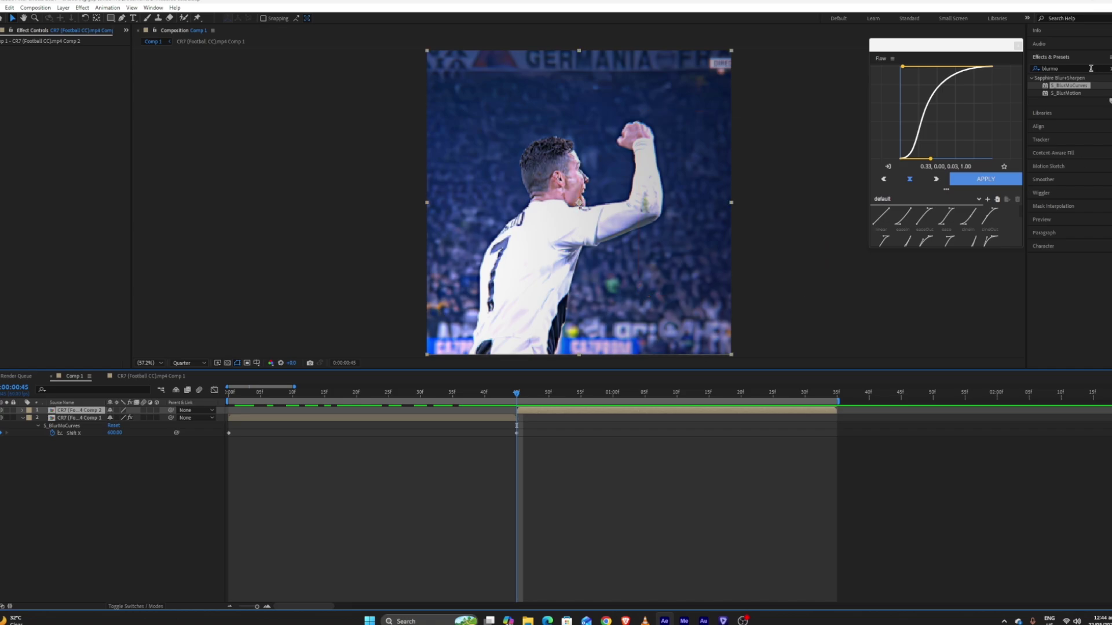
pyautogui.moveTo(1067, 88); pyautogui.dragTo(547, 412)
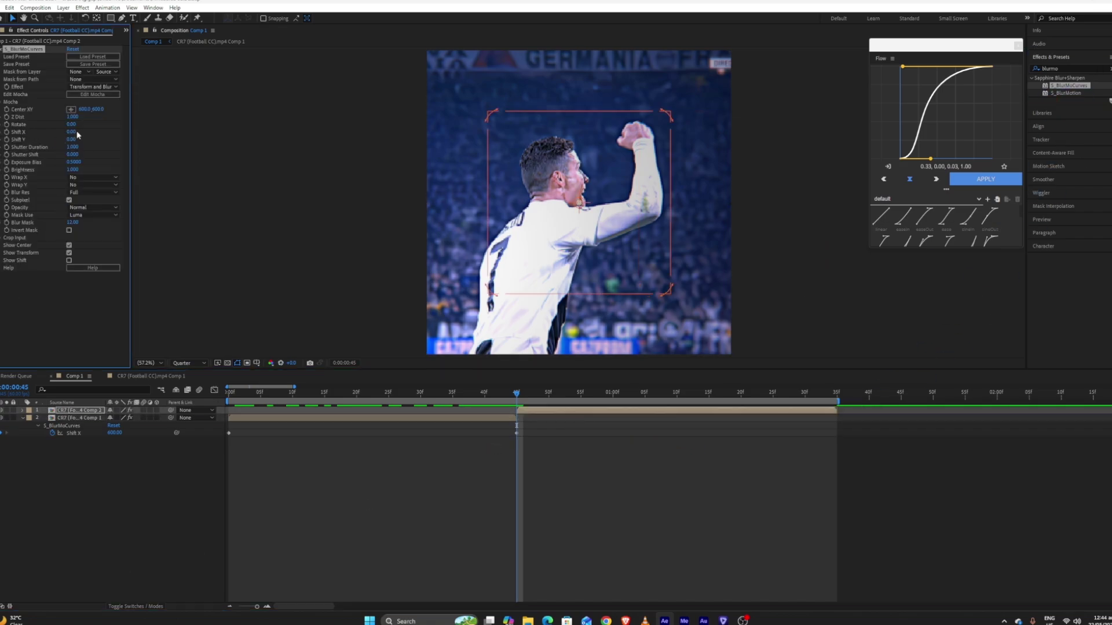
pyautogui.click(71, 131)
pyautogui.press('Return')
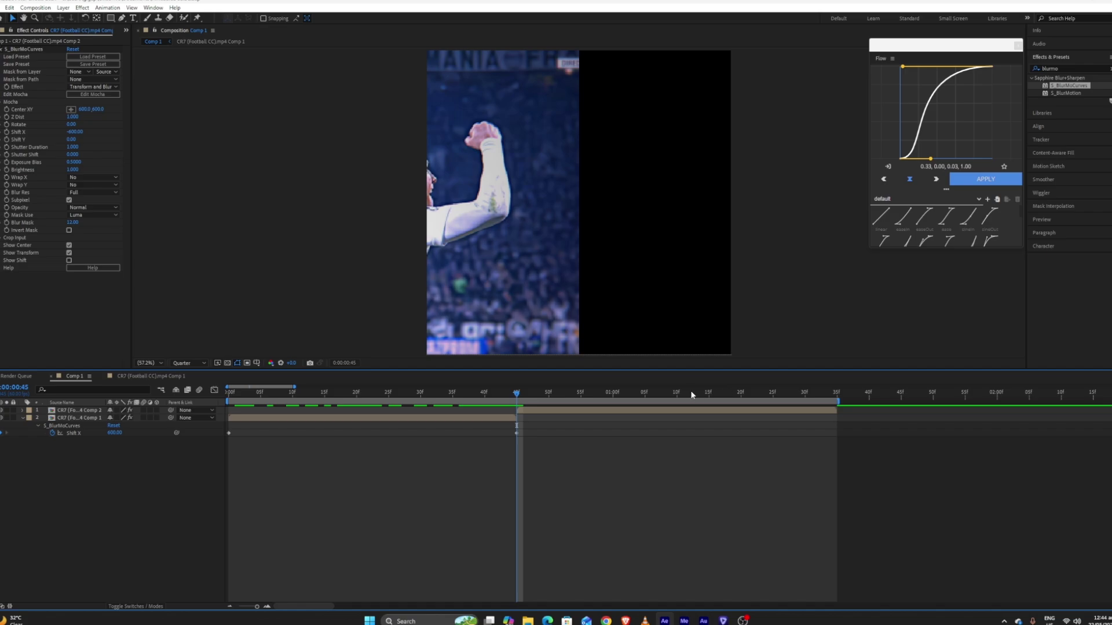
pyautogui.moveTo(757, 393); pyautogui.dragTo(836, 395)
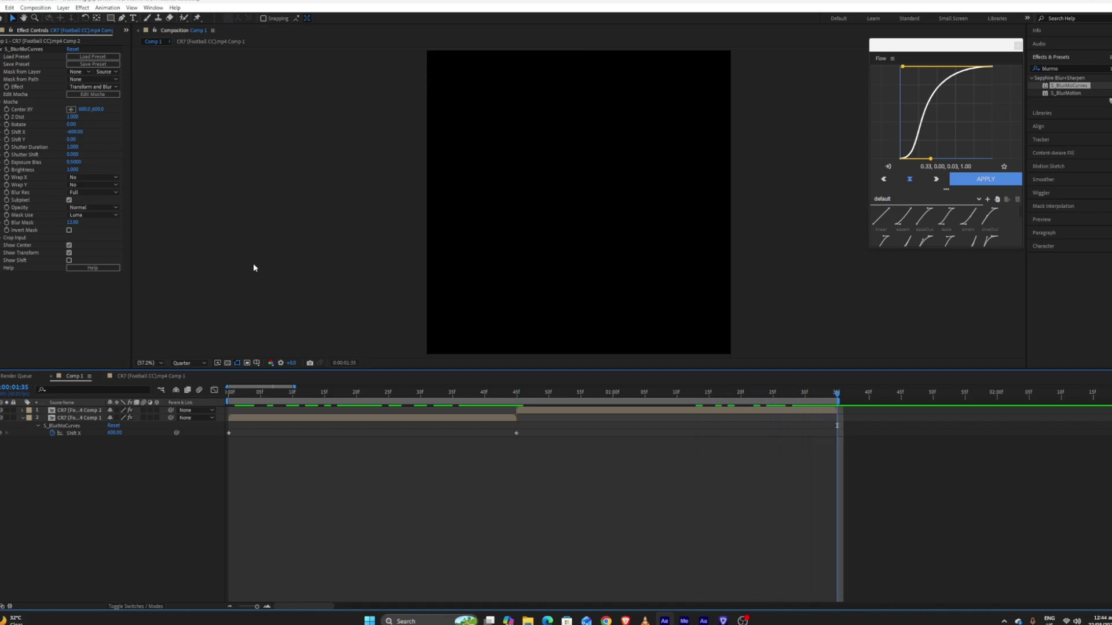
pyautogui.click(73, 132)
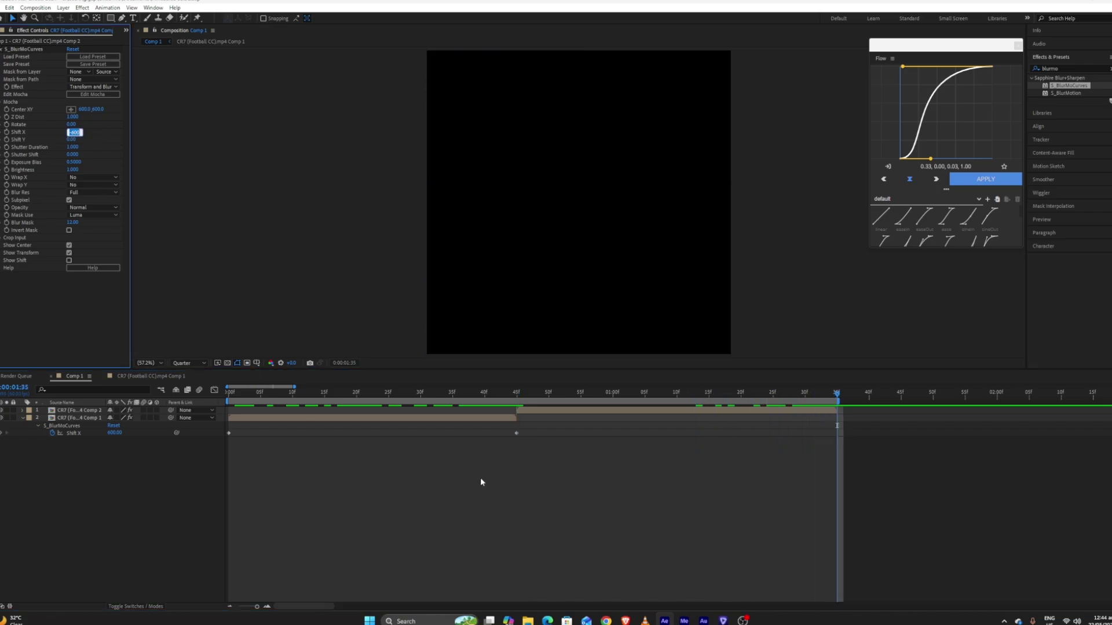
pyautogui.click(517, 398)
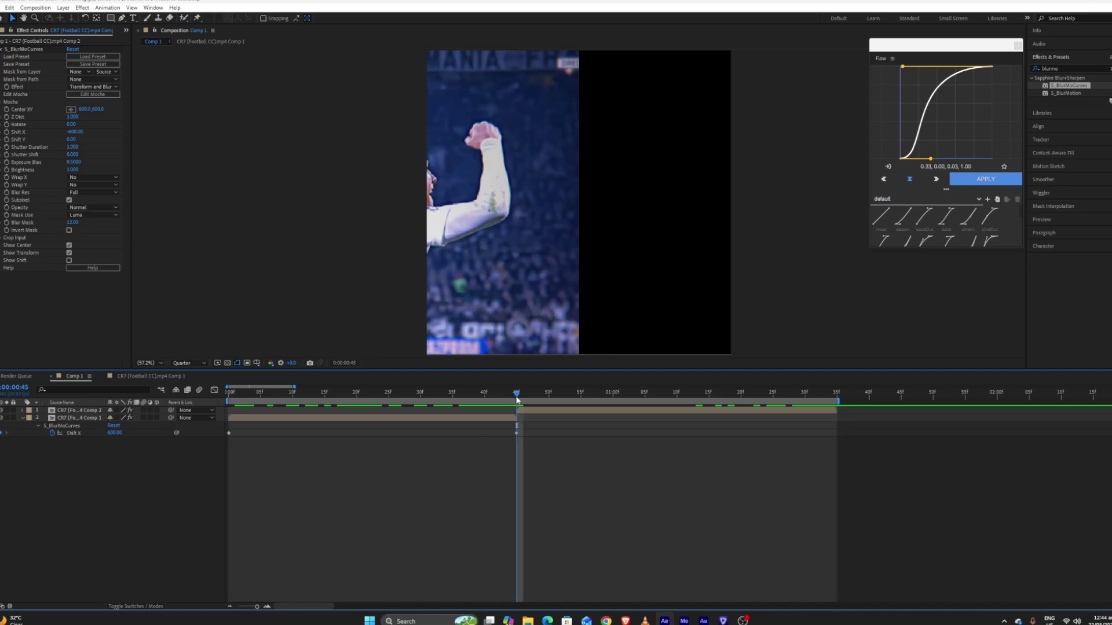
pyautogui.click(623, 450)
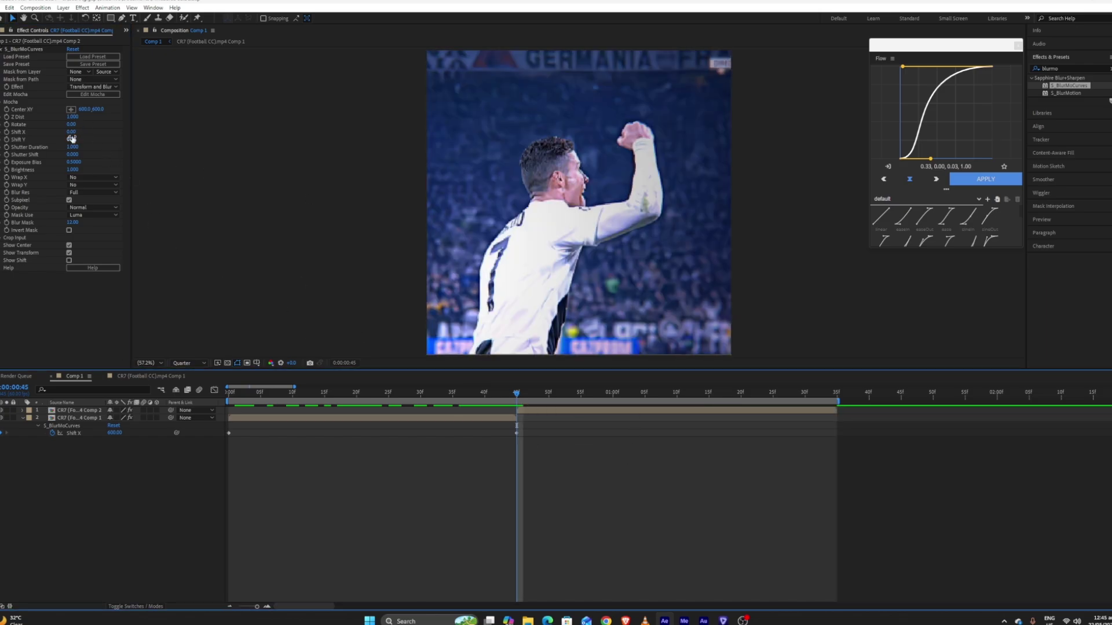
# Step: Keyframe the second clip's Shift X from -600 at 0:00:00:45 to 0 at 0:00:01:35
pyautogui.click(36, 139)
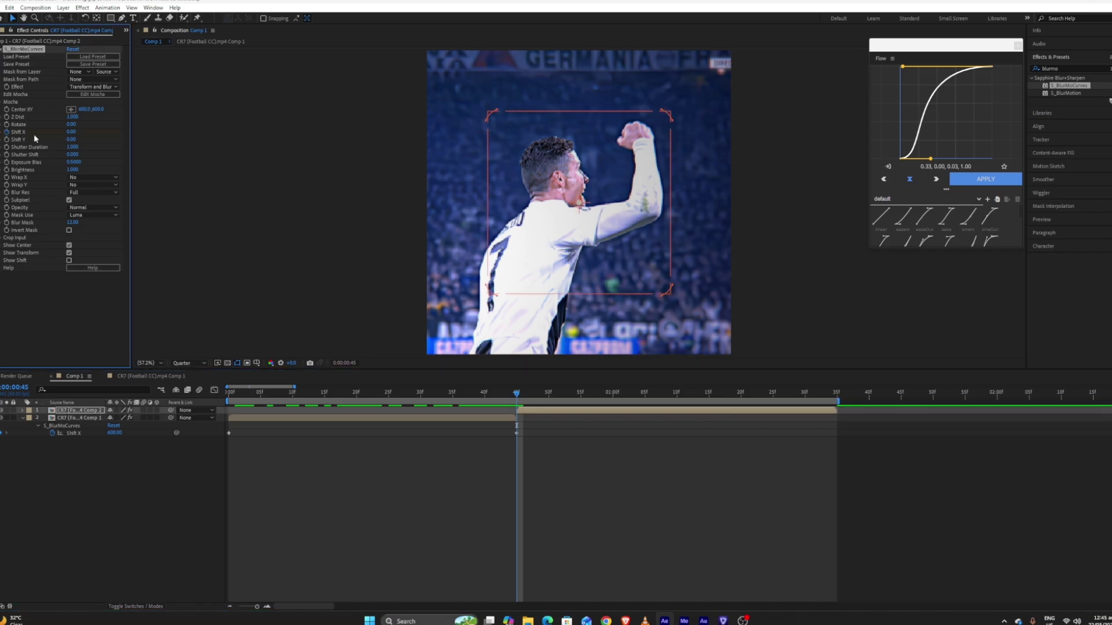
pyautogui.click(69, 133)
pyautogui.write('-600')
pyautogui.press('Return')
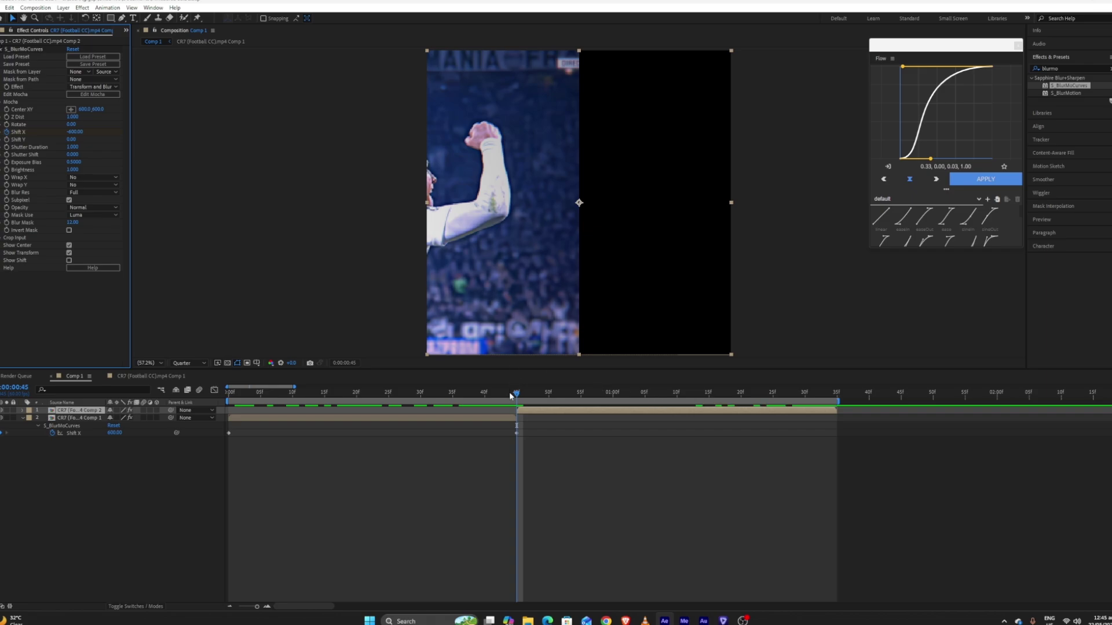
pyautogui.moveTo(517, 393); pyautogui.dragTo(839, 418)
pyautogui.click(73, 132)
pyautogui.write('0')
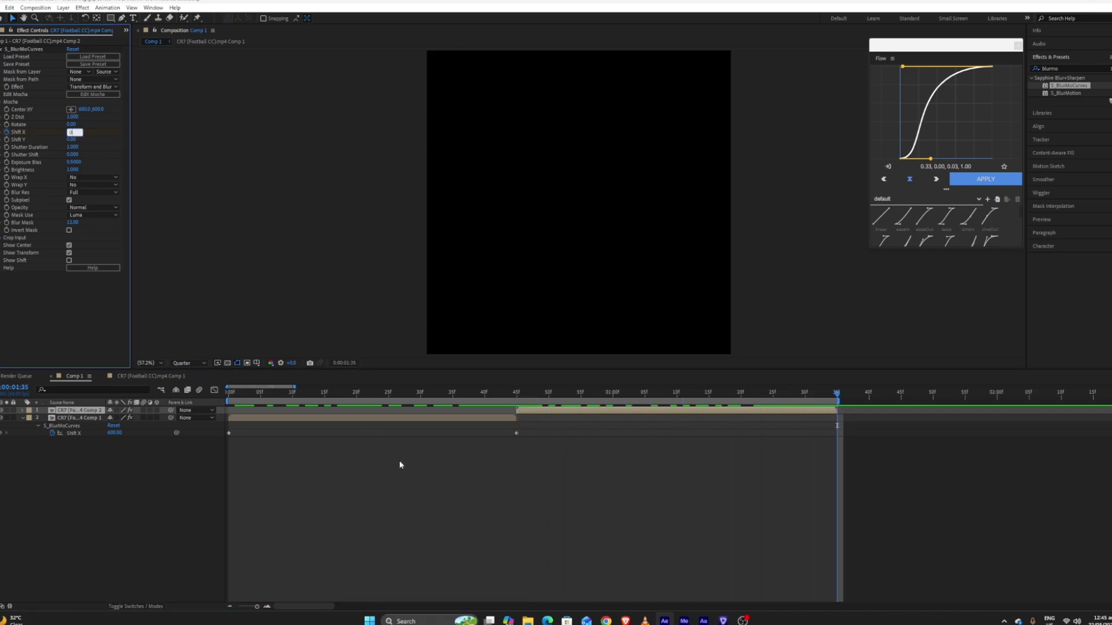
pyautogui.press('Return')
# Step: Reveal the second clip's keyframes and set its S_BlurMoCurves Wrap X to Reflect
pyautogui.click(530, 394)
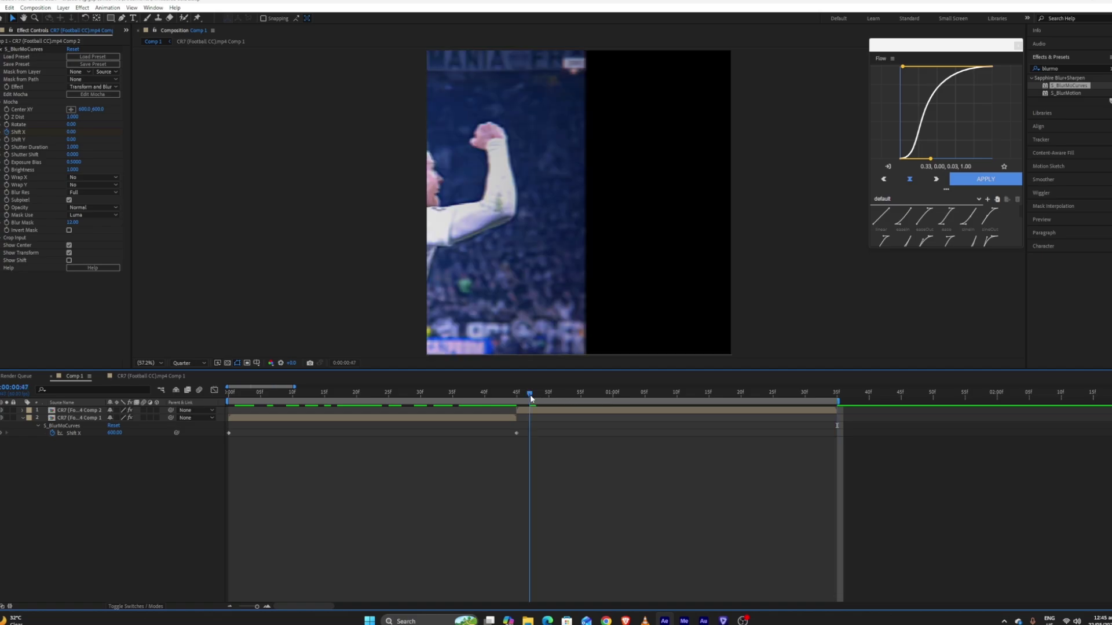
pyautogui.click(541, 411)
pyautogui.press('u')
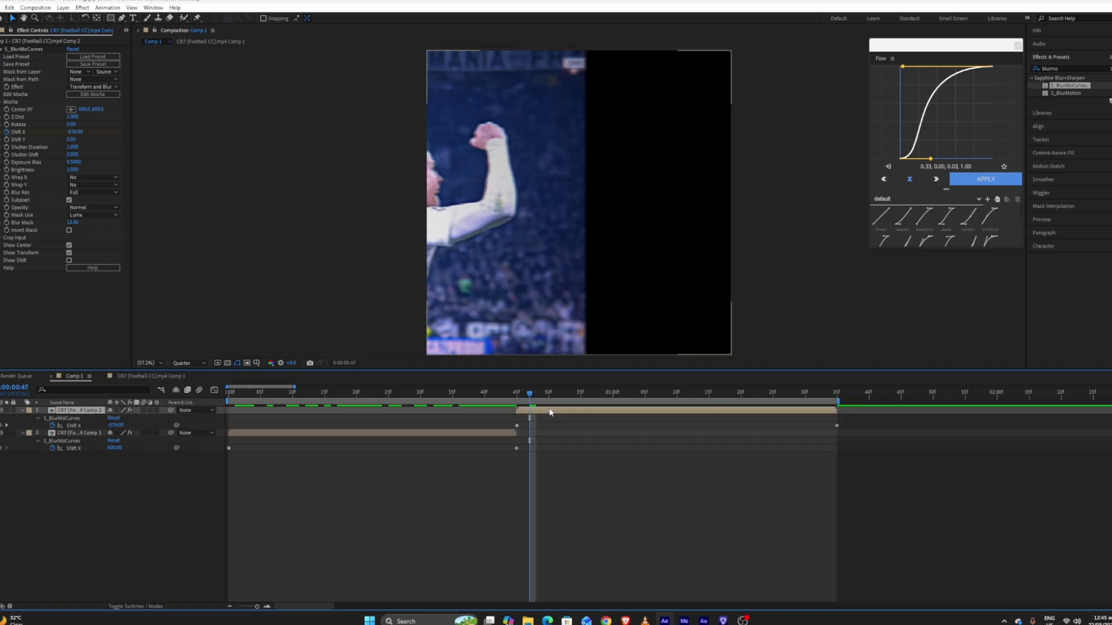
pyautogui.moveTo(529, 394); pyautogui.dragTo(840, 402)
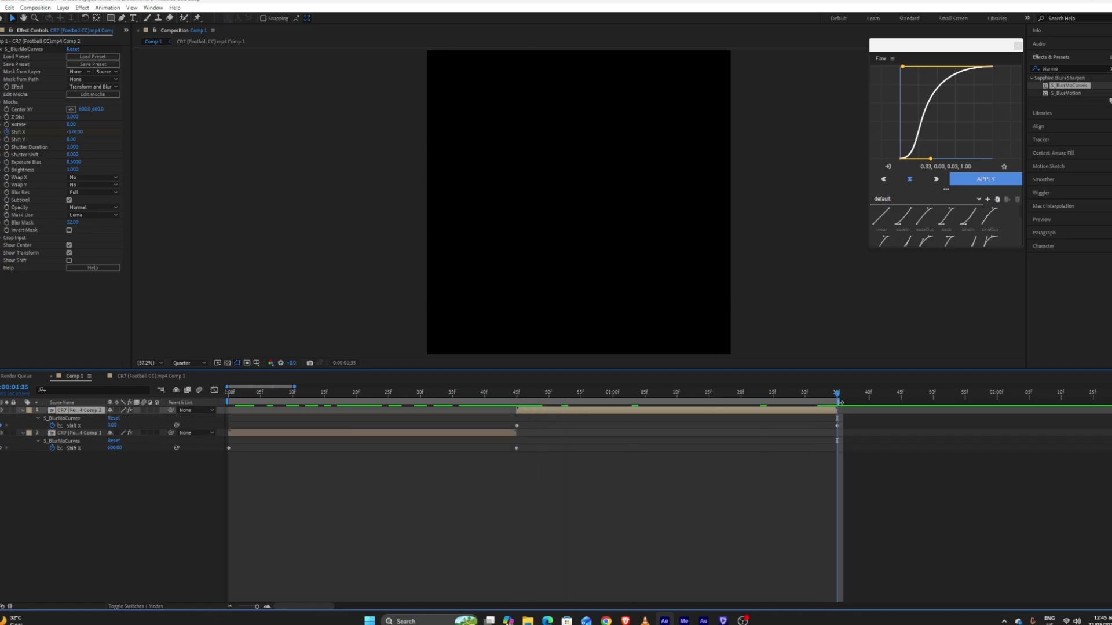
pyautogui.moveTo(527, 400); pyautogui.dragTo(671, 400)
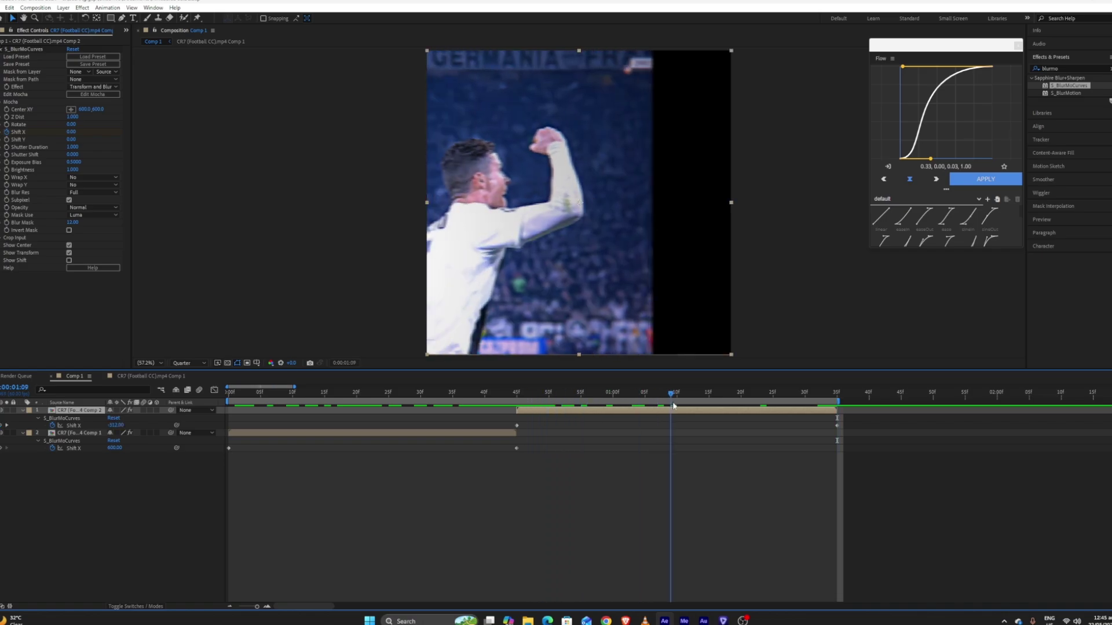
pyautogui.click(73, 177)
pyautogui.click(91, 206)
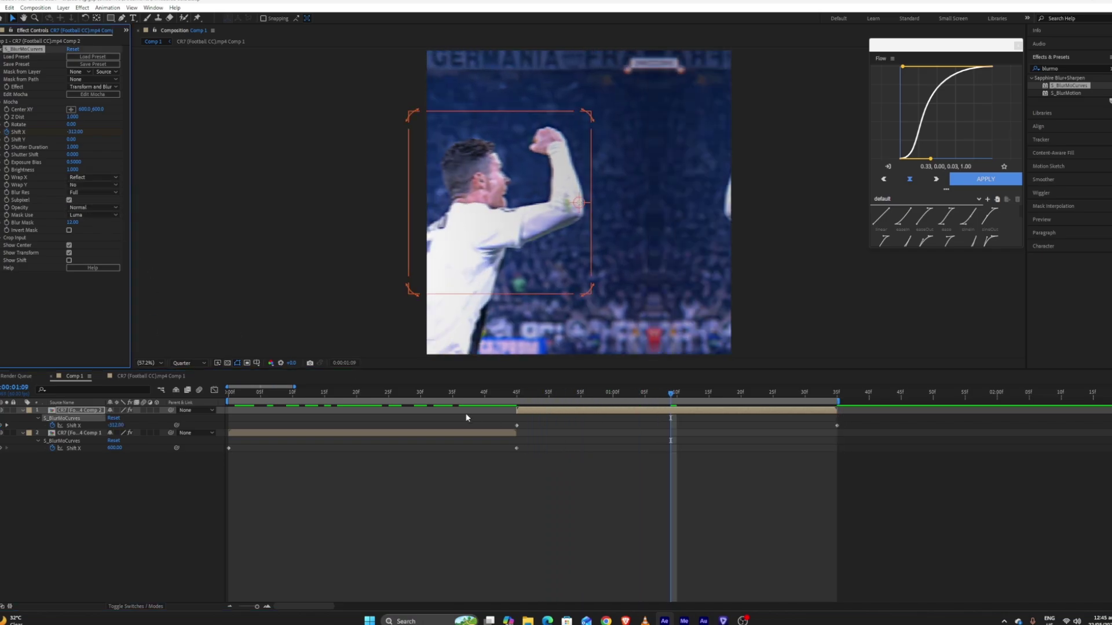
# Step: Apply Easy Ease to both Shift X keyframes of the first clip
pyautogui.moveTo(446, 401)
pyautogui.mouseDown()
pyautogui.moveTo(269, 401)
pyautogui.moveTo(448, 401)
pyautogui.mouseUp()
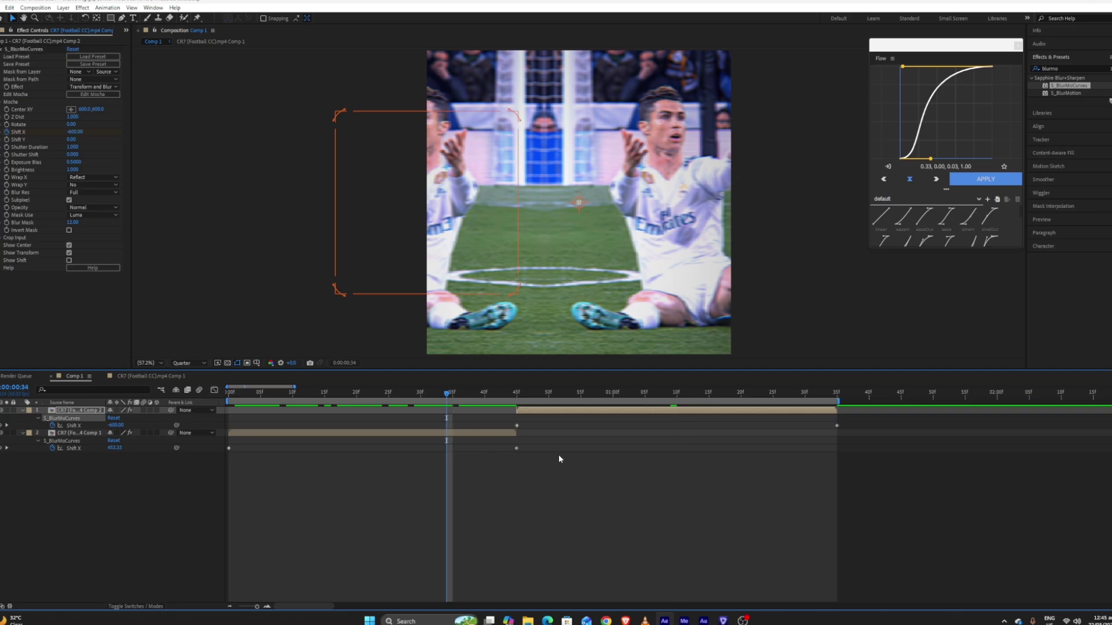
pyautogui.moveTo(596, 466); pyautogui.dragTo(220, 443)
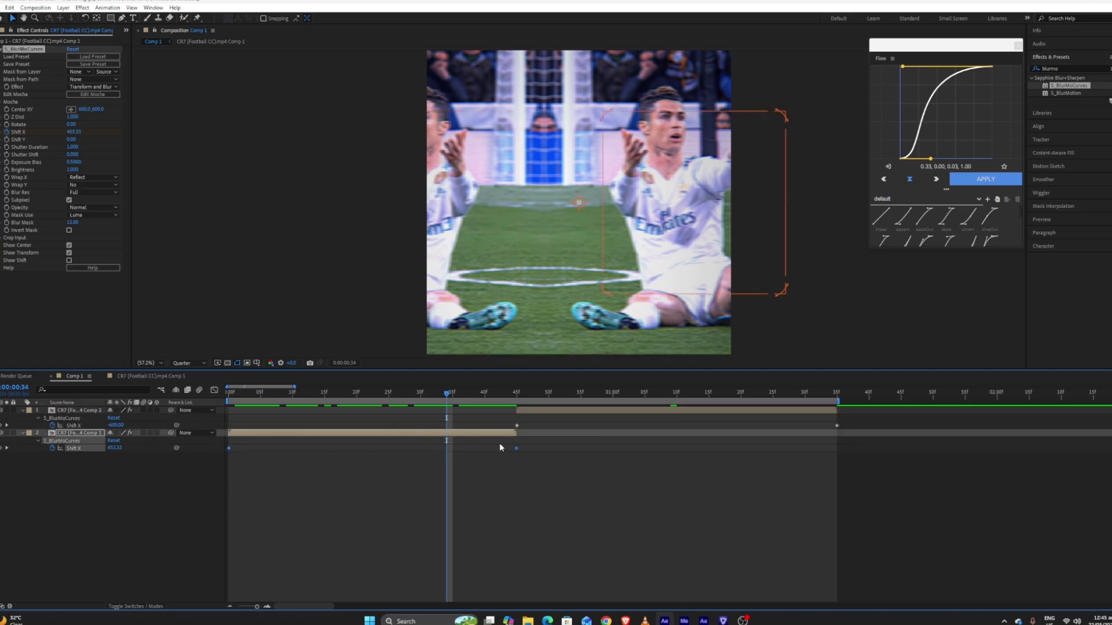
pyautogui.rightClick(517, 451)
pyautogui.moveTo(579, 559)
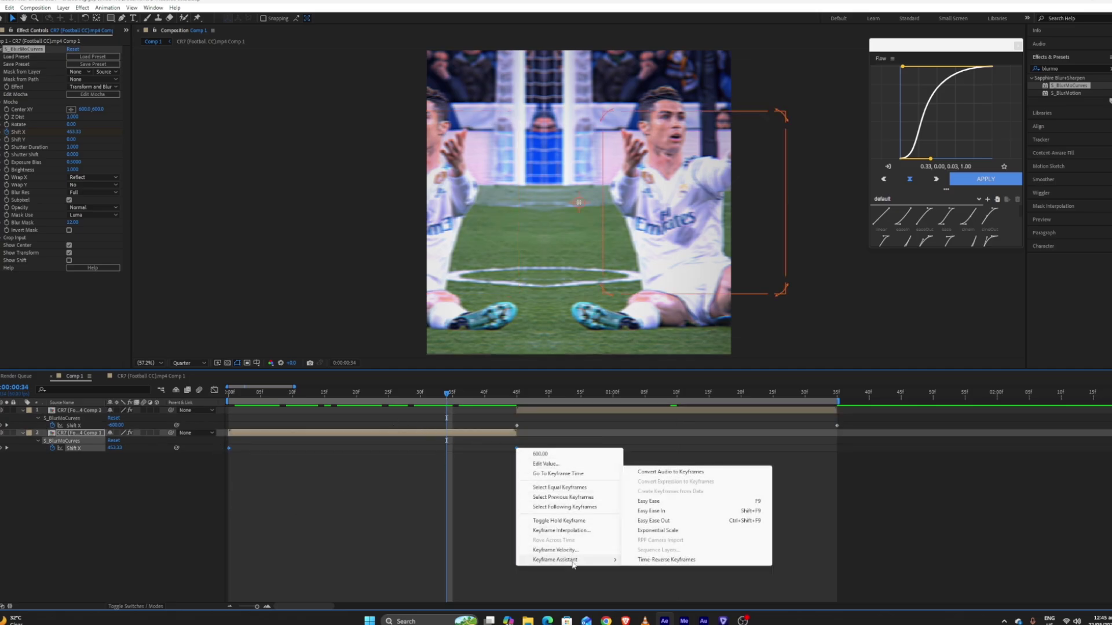
pyautogui.click(648, 501)
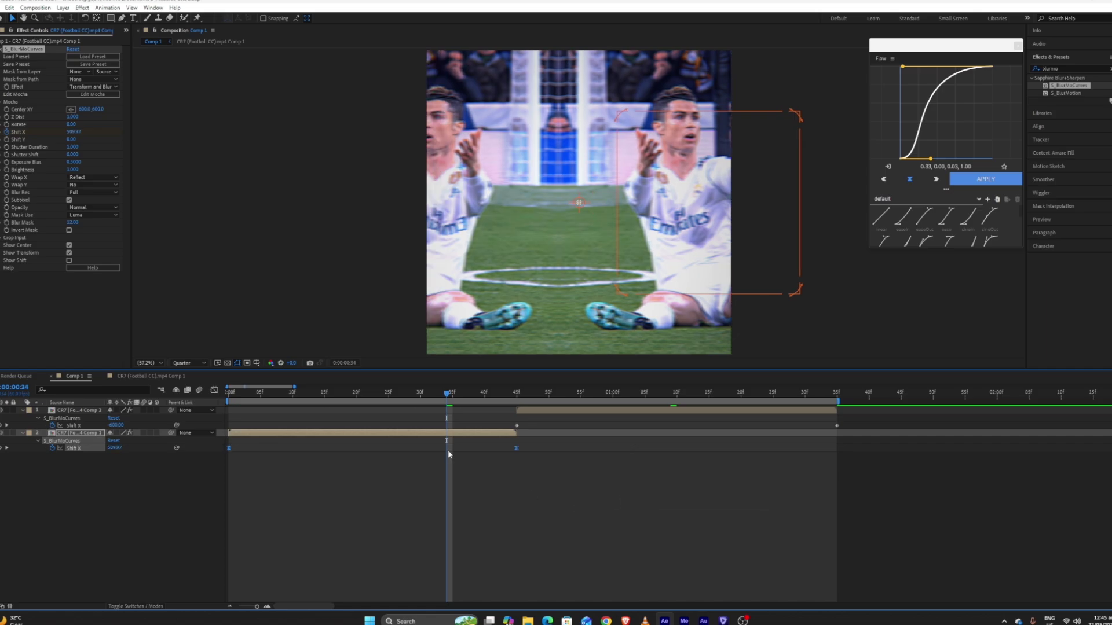
# Step: Reshape the first clip's Shift X value graph into a long slow start with a steep rise at the end
pyautogui.click(214, 389)
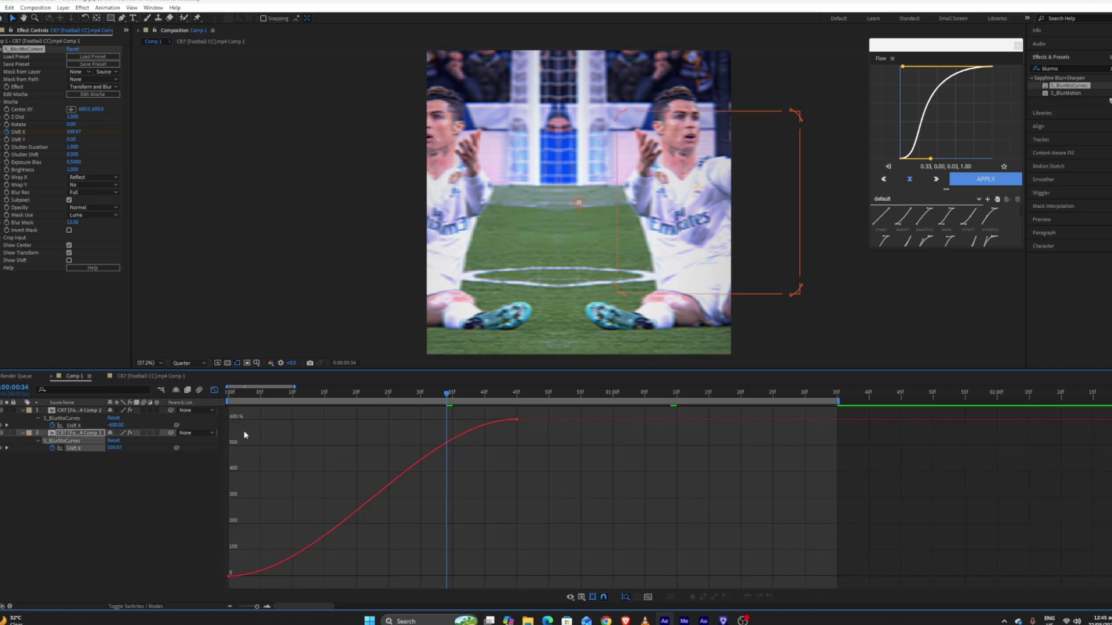
pyautogui.moveTo(300, 492); pyautogui.dragTo(185, 605)
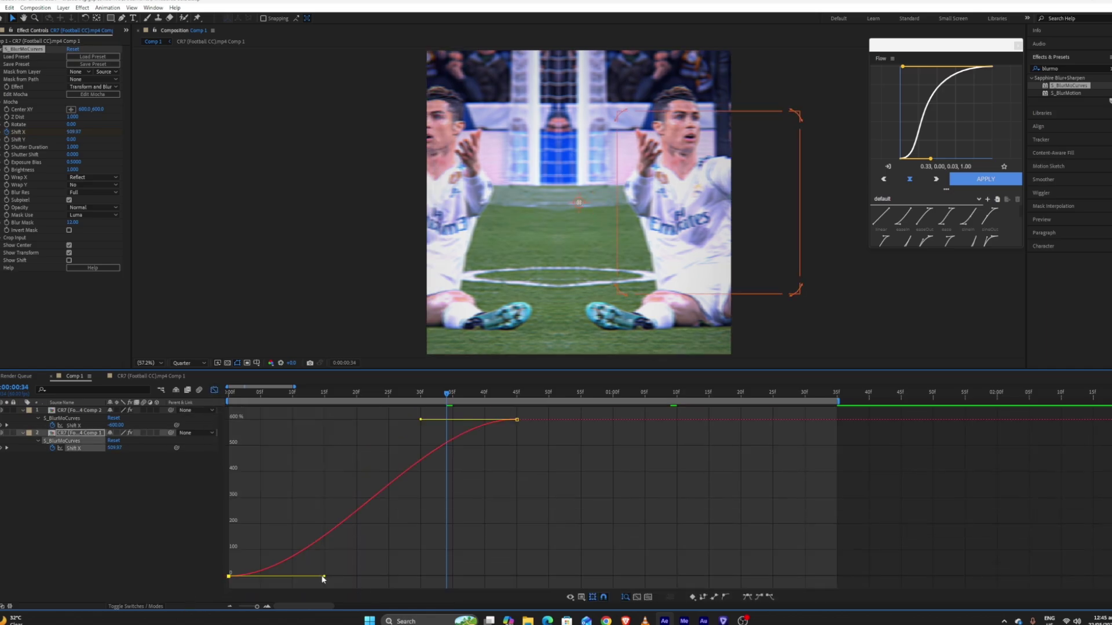
pyautogui.moveTo(324, 578); pyautogui.dragTo(483, 589)
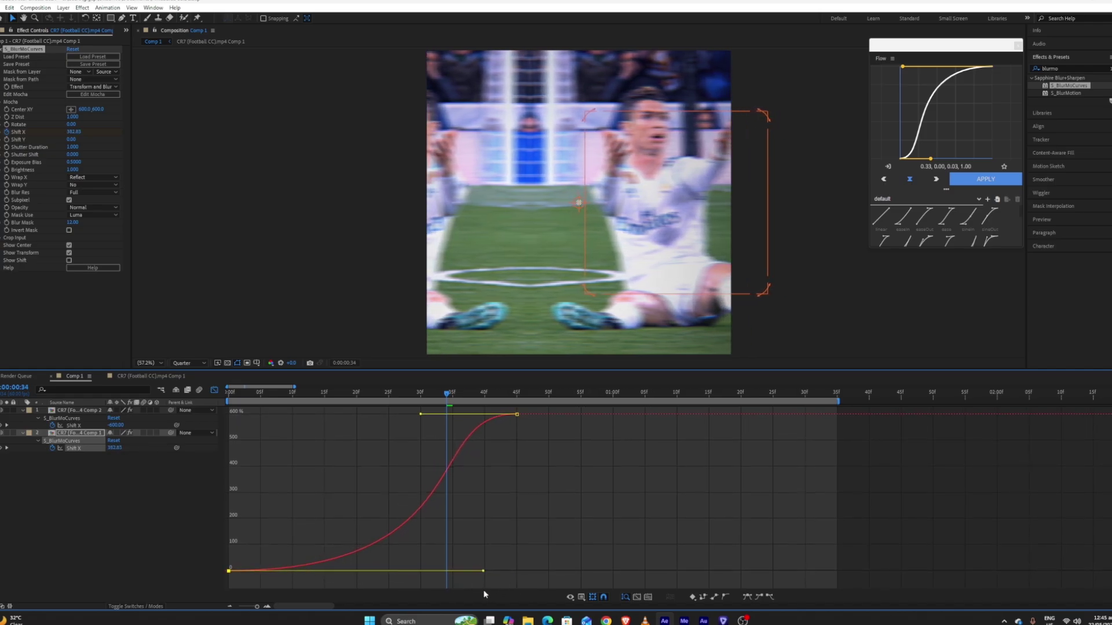
pyautogui.moveTo(421, 419); pyautogui.dragTo(557, 547)
pyautogui.click(214, 390)
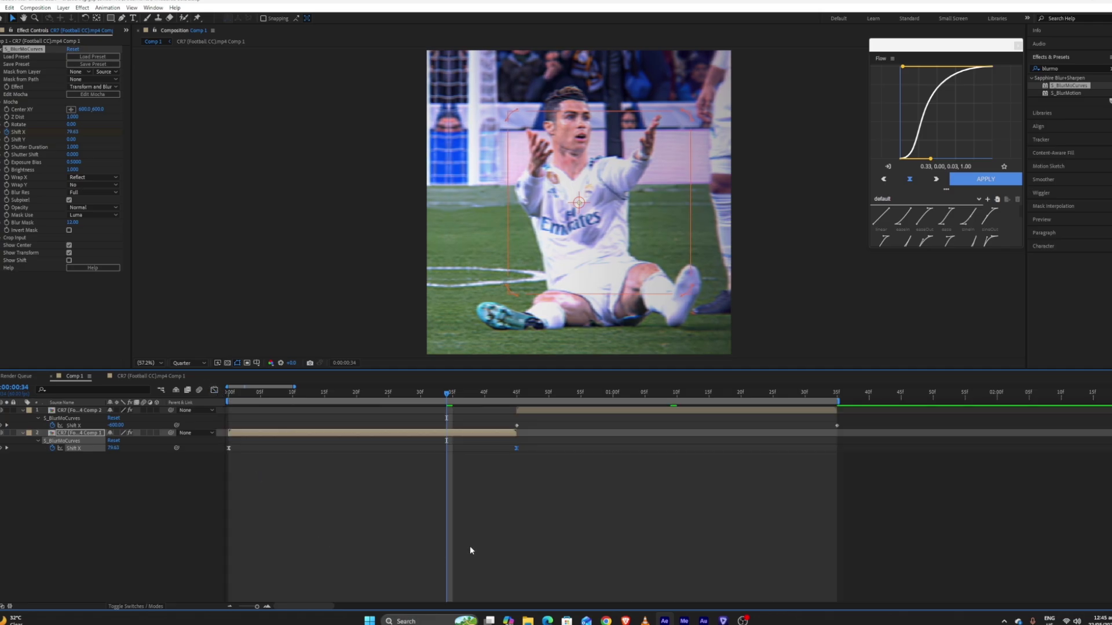
# Step: Apply Easy Ease to both Shift X keyframes of the second clip
pyautogui.moveTo(872, 423); pyautogui.dragTo(505, 433)
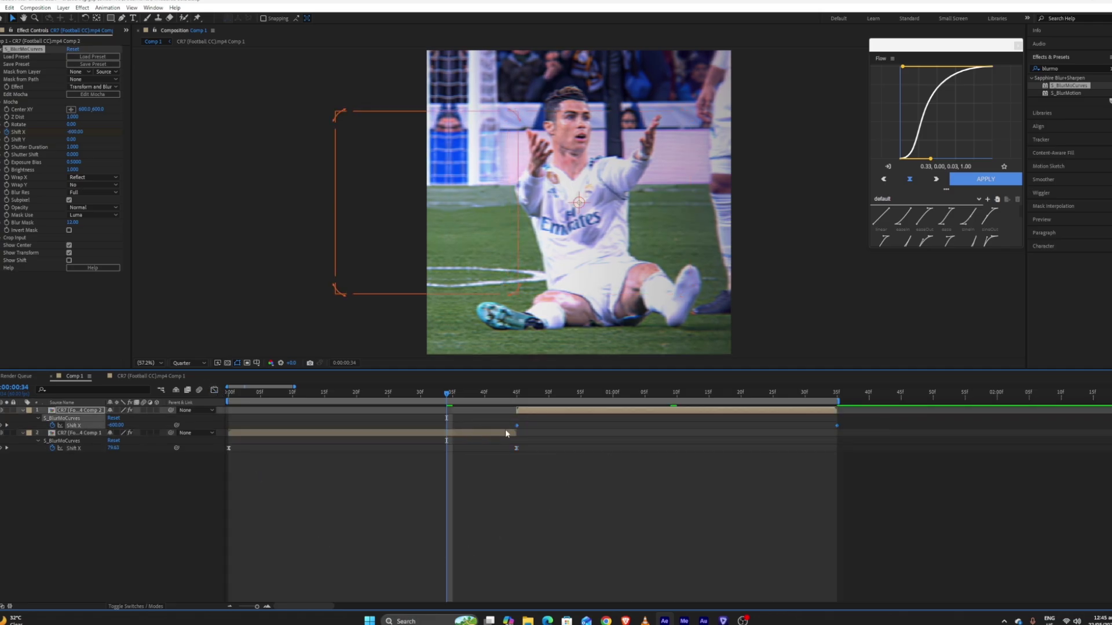
pyautogui.rightClick(517, 427)
pyautogui.moveTo(582, 536)
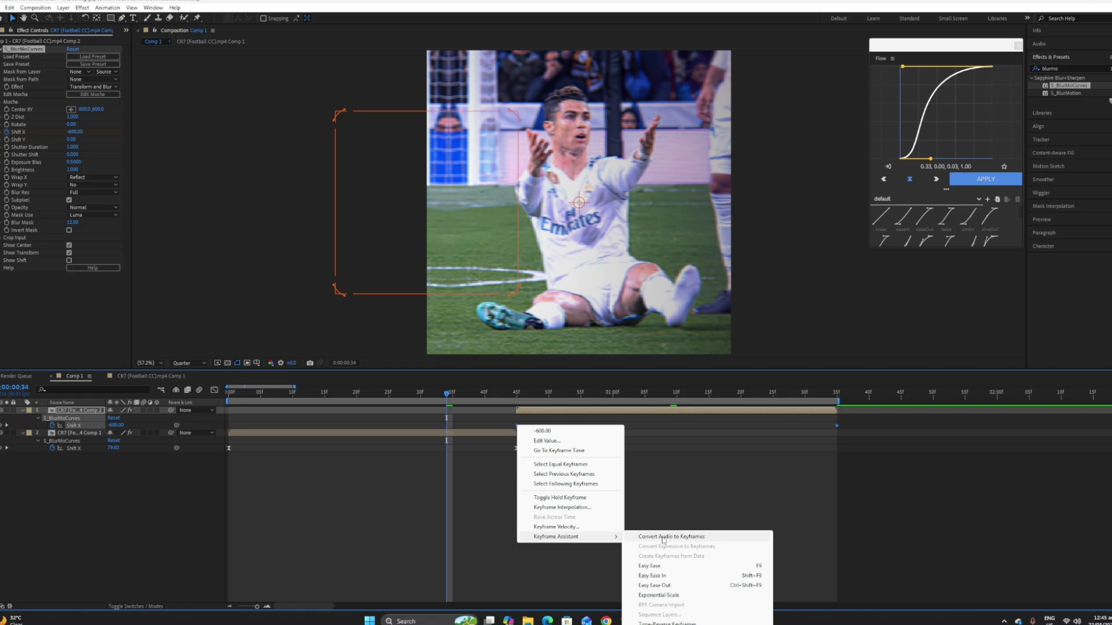
pyautogui.click(663, 576)
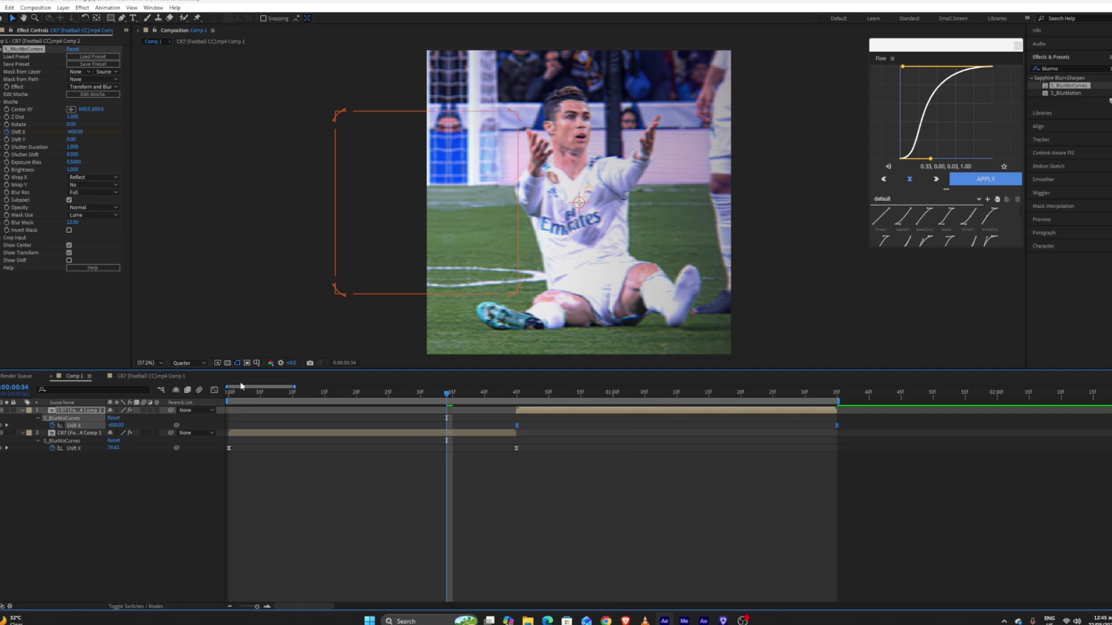
# Step: Reshape the second clip's Shift X value graph into a steep rise at the start with a long slow finish
pyautogui.click(215, 391)
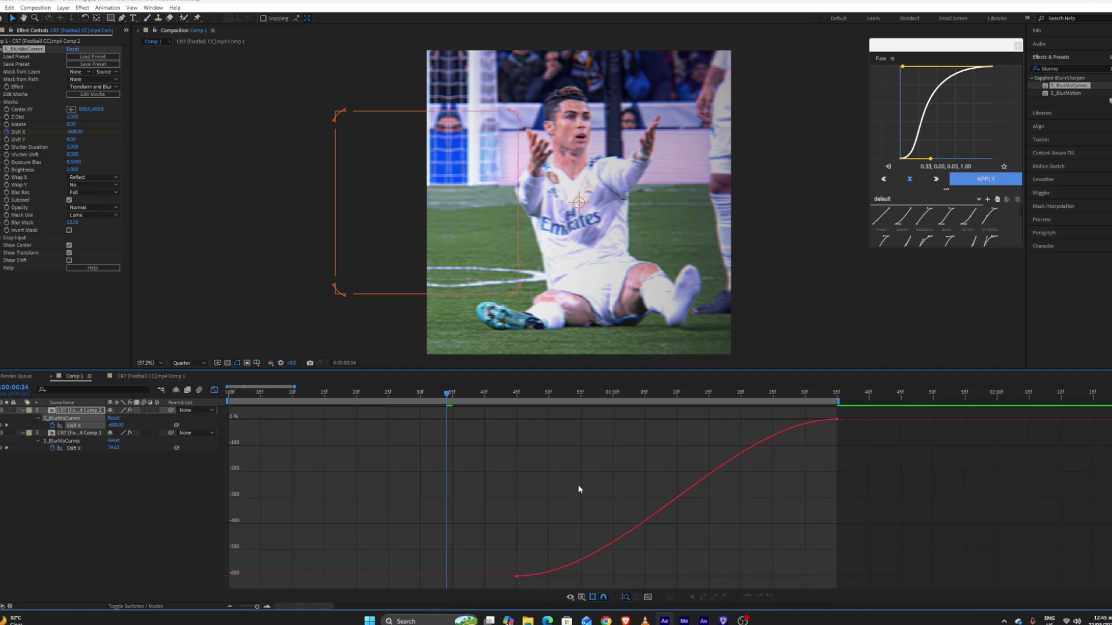
pyautogui.moveTo(586, 489); pyautogui.dragTo(439, 561)
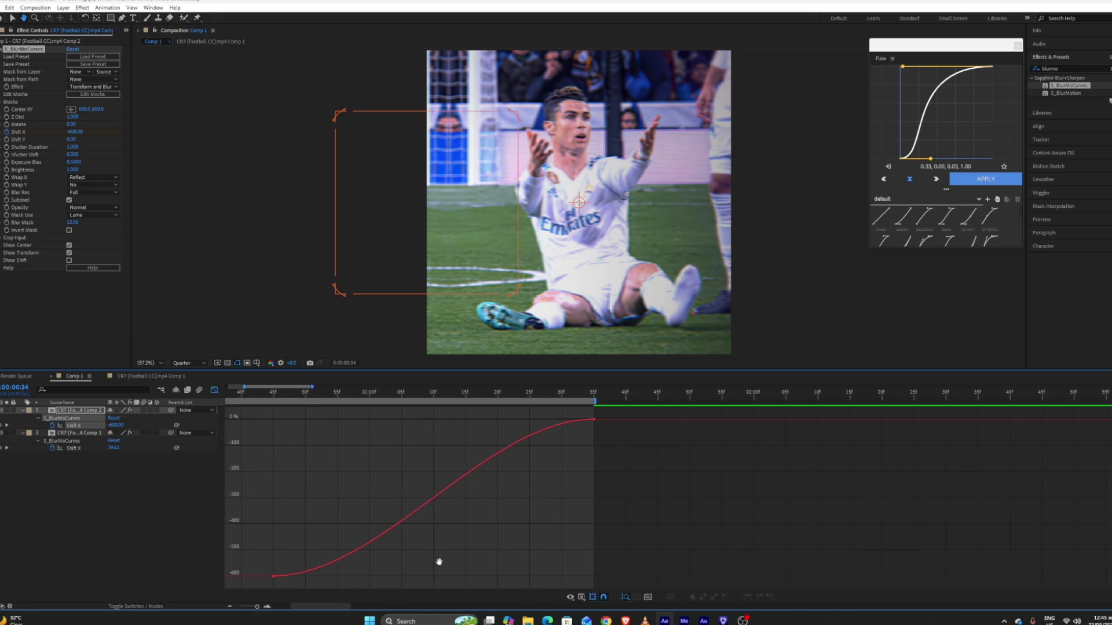
pyautogui.moveTo(373, 588); pyautogui.dragTo(243, 457)
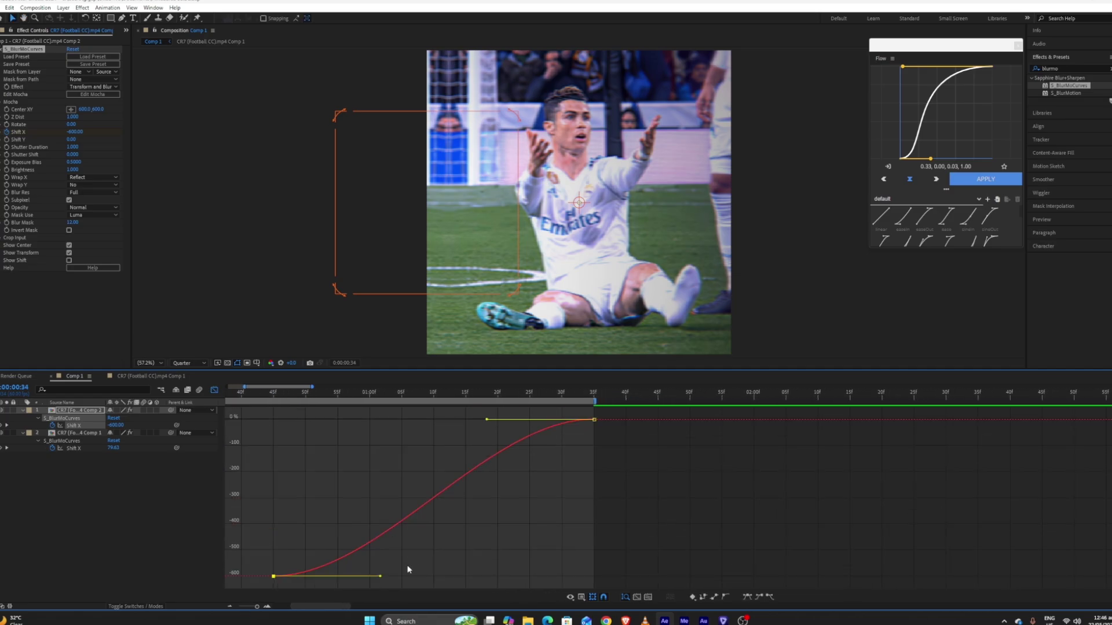
pyautogui.moveTo(360, 574); pyautogui.dragTo(245, 590)
pyautogui.moveTo(380, 577); pyautogui.dragTo(258, 451)
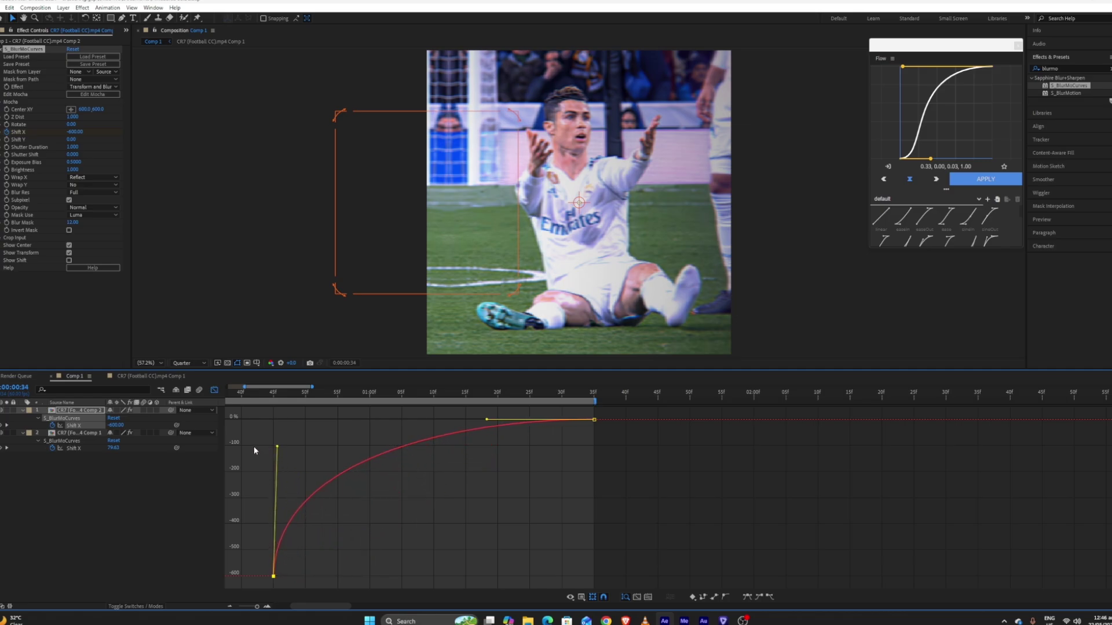
pyautogui.moveTo(486, 419); pyautogui.dragTo(342, 419)
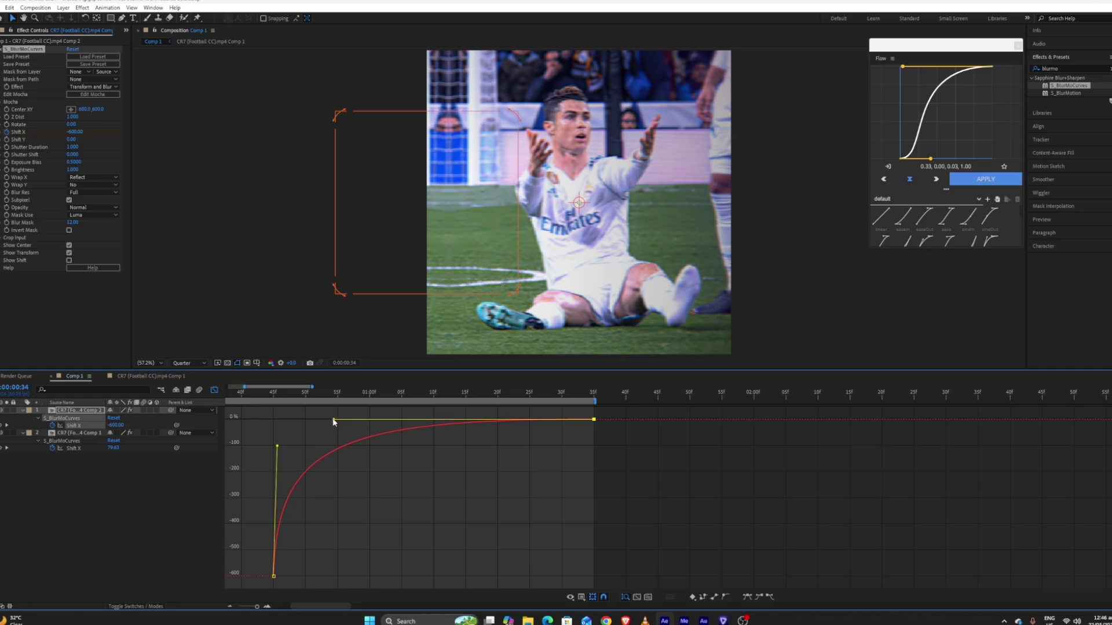
pyautogui.hotkey('shift', 'F3')
# Step: Preview the transition, add an adjustment layer above both clips and trim it to end with the second clip at 0:00:01:35
pyautogui.moveTo(297, 471); pyautogui.dragTo(467, 497)
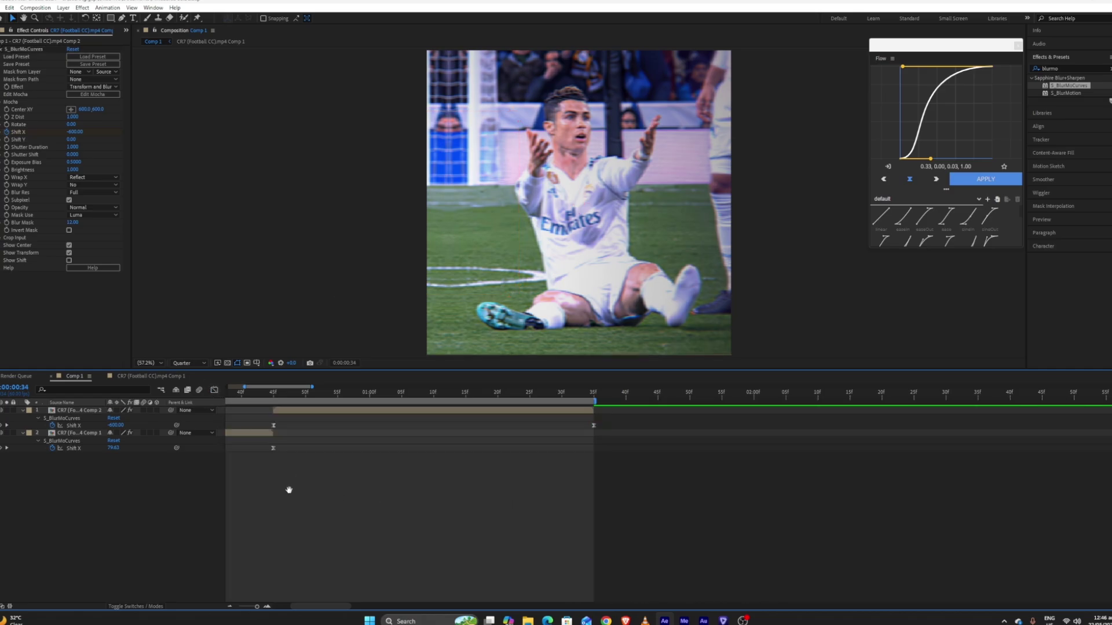
pyautogui.press('-')
pyautogui.press('-')
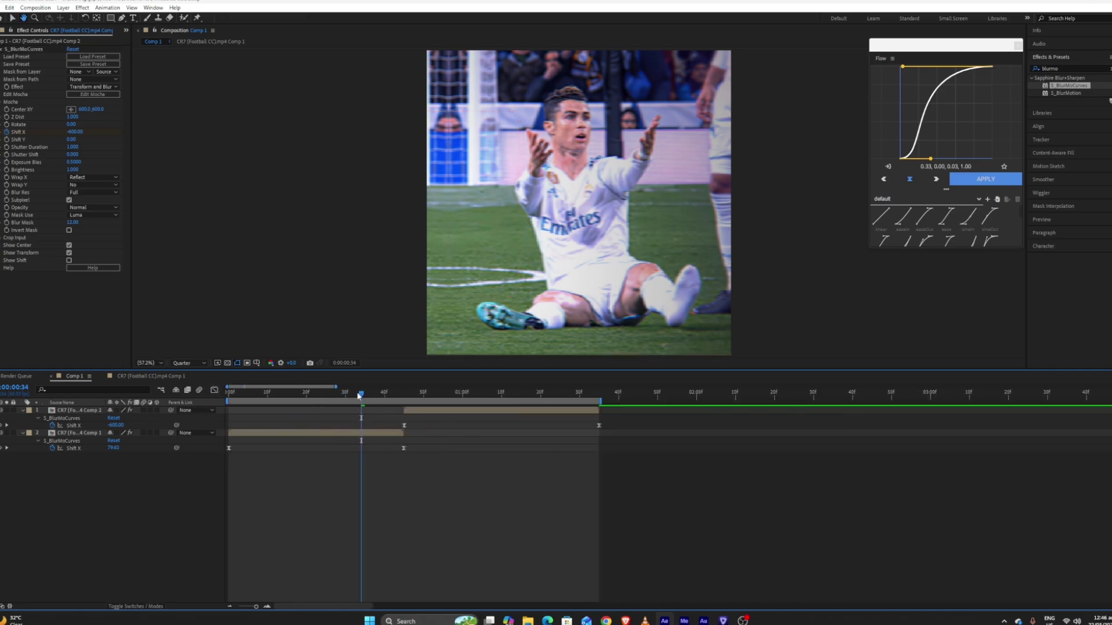
pyautogui.moveTo(359, 395); pyautogui.dragTo(405, 440)
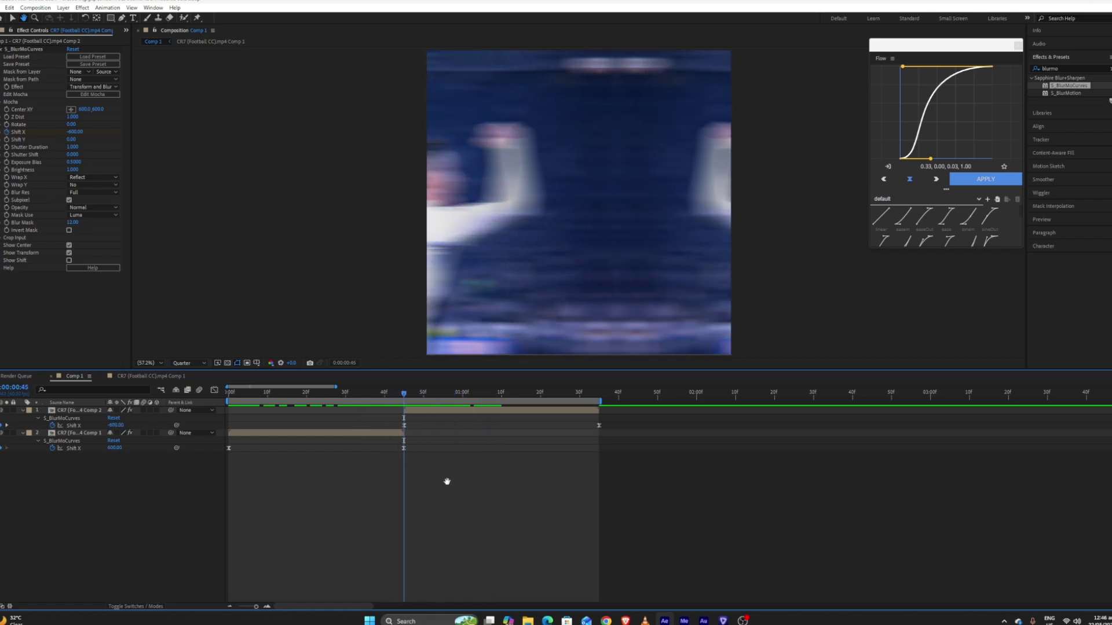
pyautogui.hotkey('ctrl', 'alt', 'y')
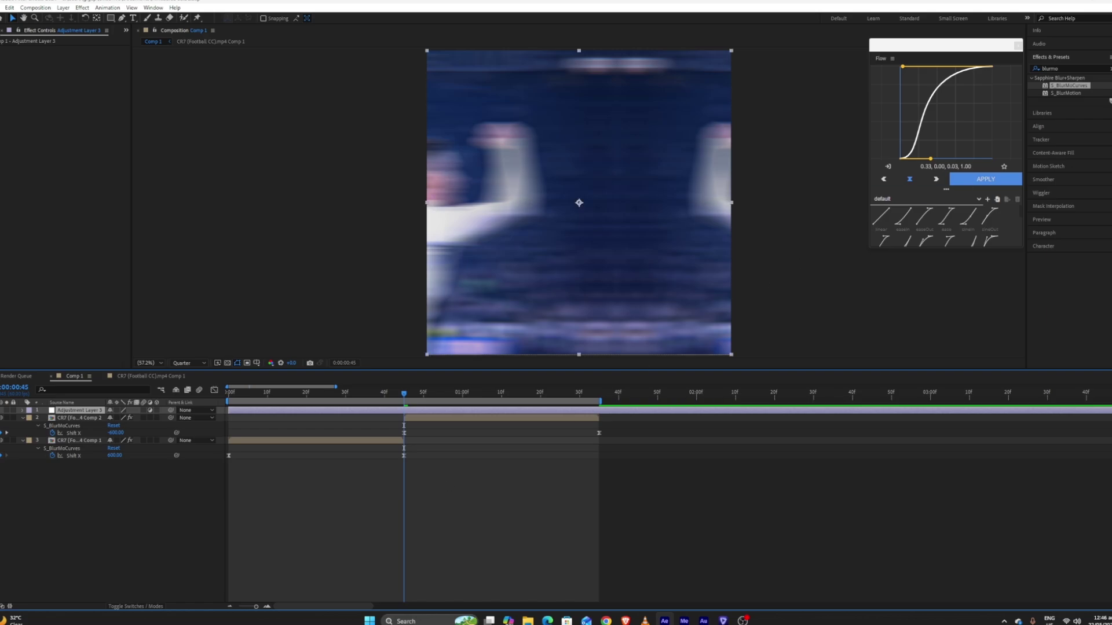
pyautogui.moveTo(595, 396); pyautogui.dragTo(599, 396)
pyautogui.click(608, 417)
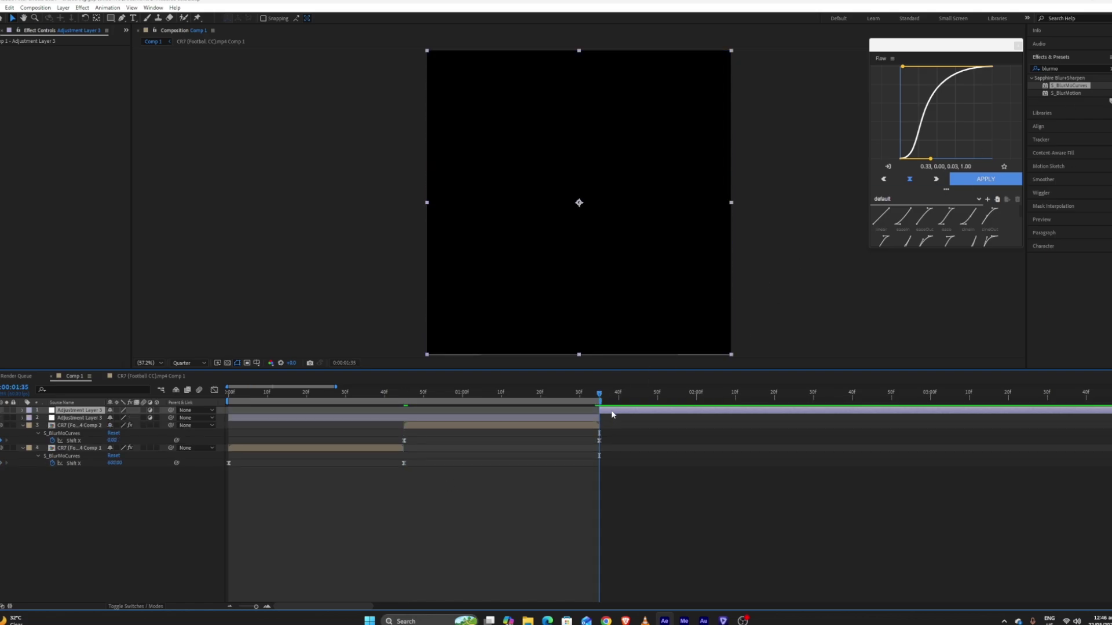
pyautogui.moveTo(521, 394); pyautogui.dragTo(360, 406)
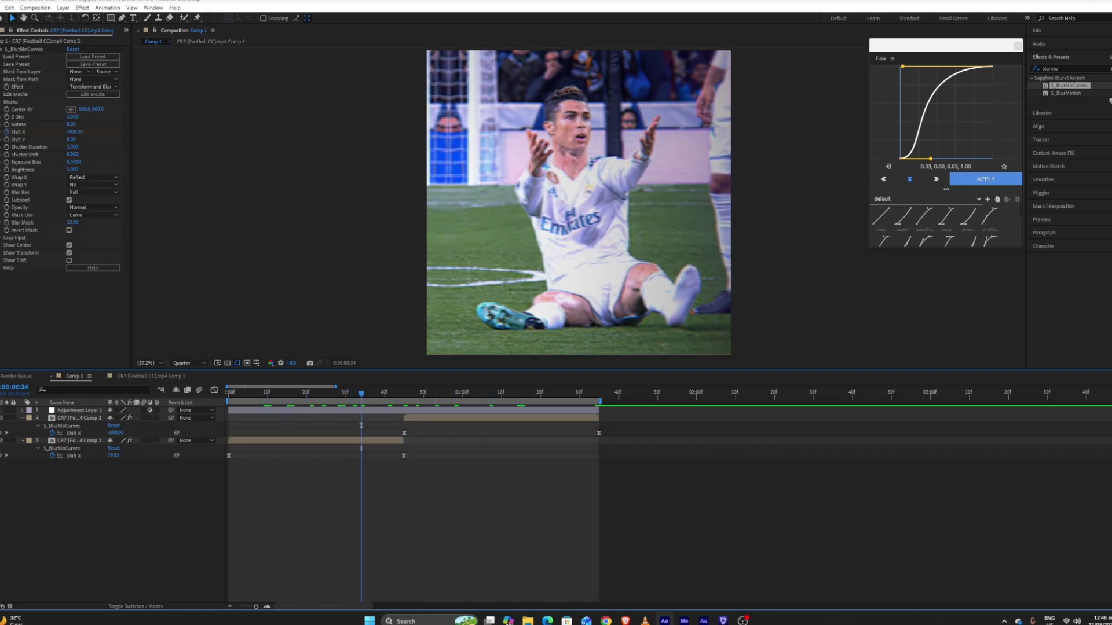
# Step: Find the S_TimeSlice effect and apply it to the adjustment layer
pyautogui.click(1109, 68)
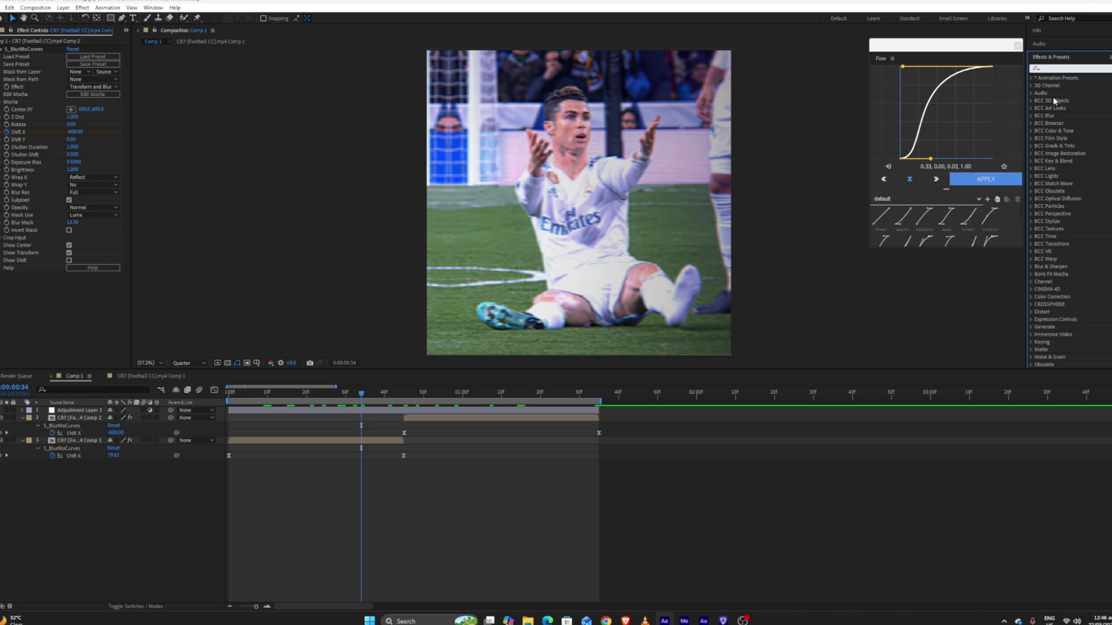
pyautogui.write('s_')
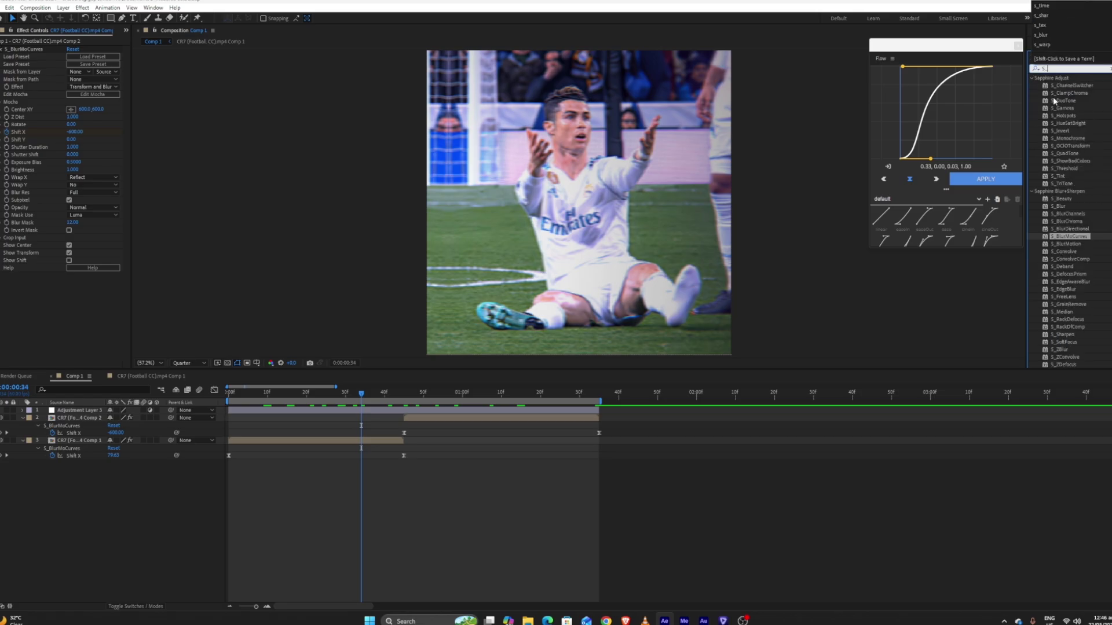
pyautogui.write('timesl')
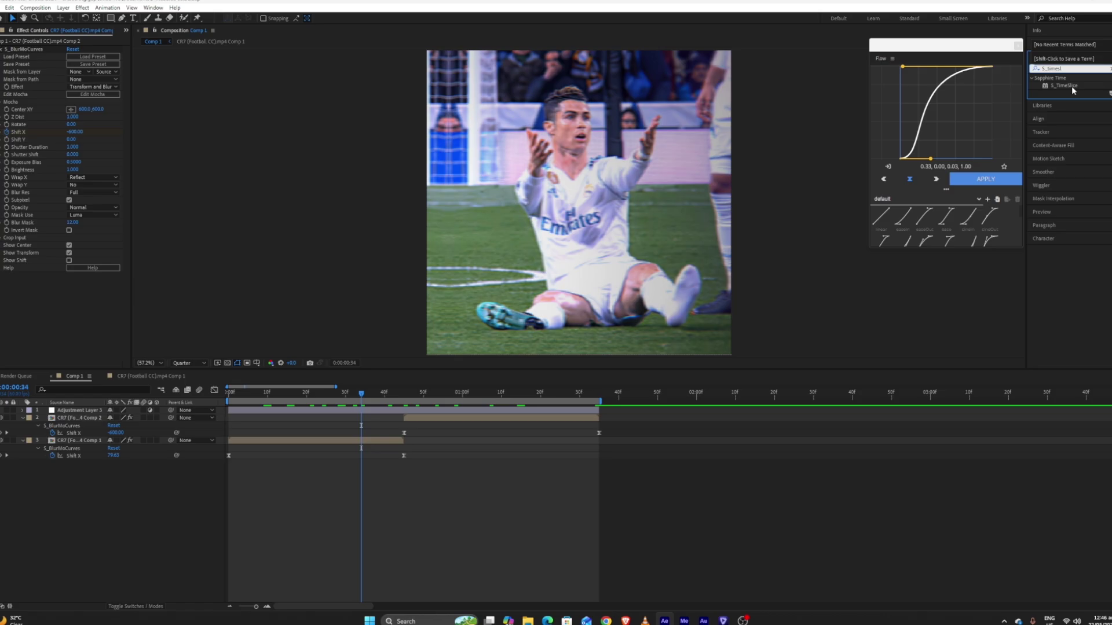
pyautogui.moveTo(1072, 89); pyautogui.dragTo(382, 418)
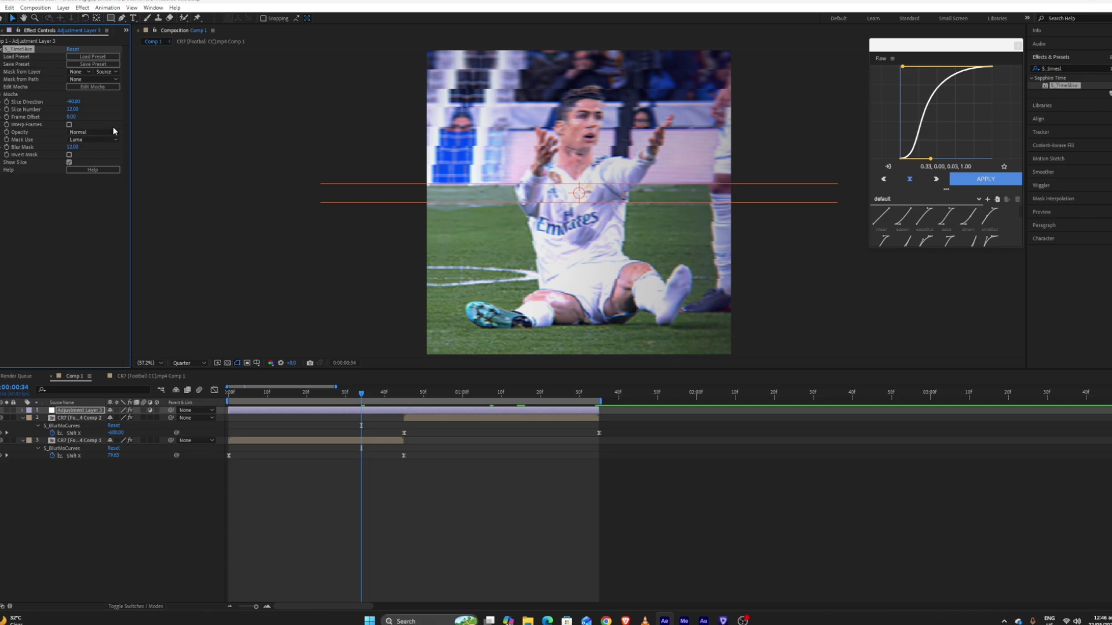
# Step: Set S_TimeSlice's Slice Direction to -180 and Slice Number to 4, and enable Interp Frames
pyautogui.click(73, 103)
pyautogui.press('BackSpace')
pyautogui.click(73, 110)
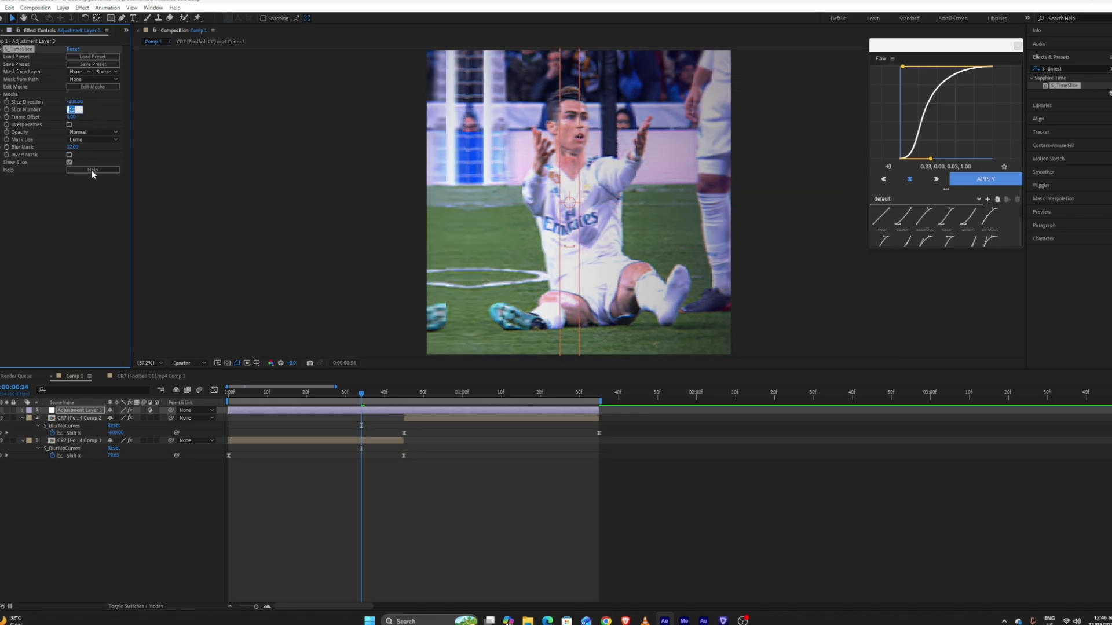
pyautogui.write('4')
pyautogui.click(138, 108)
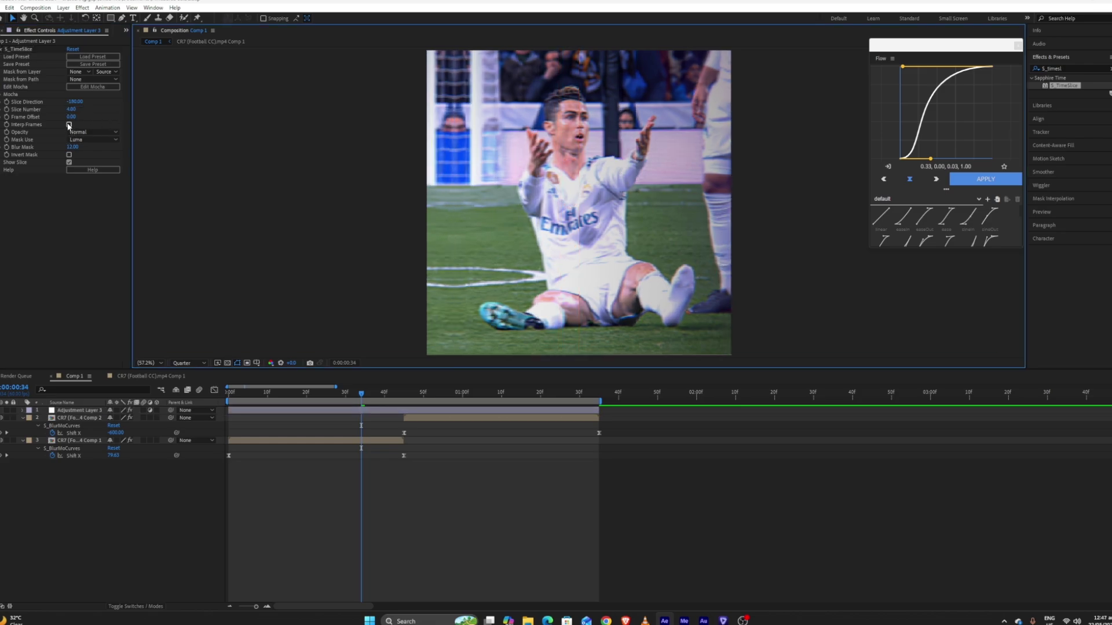
pyautogui.click(69, 126)
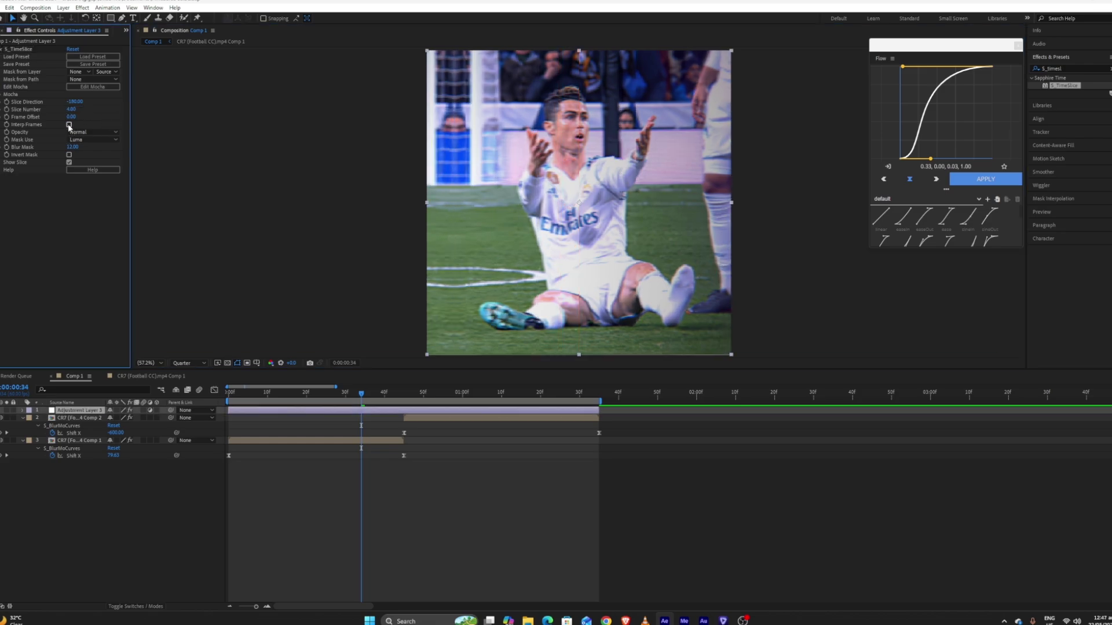
pyautogui.click(69, 125)
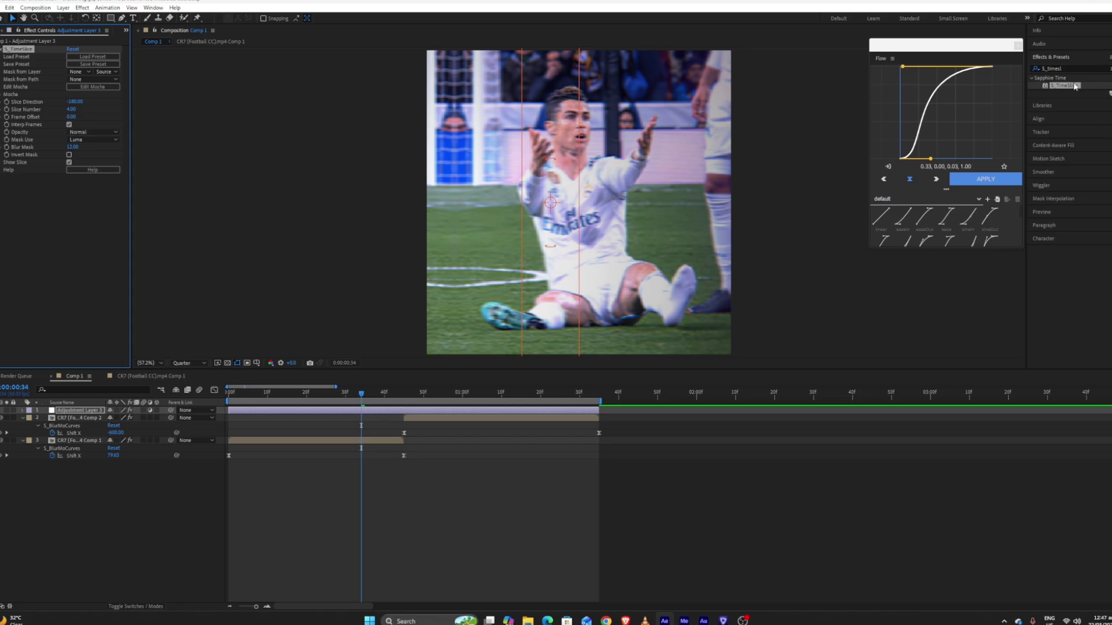
# Step: Preview the sliced transition, add a second adjustment layer and trim it to end at 0:00:01:35
pyautogui.moveTo(364, 396); pyautogui.dragTo(455, 412)
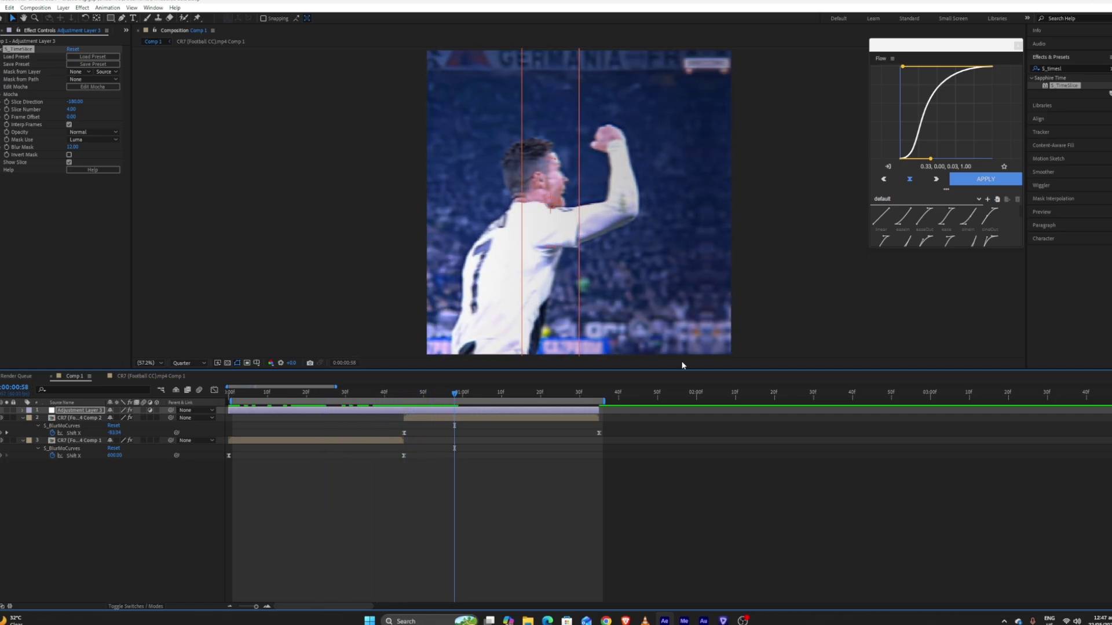
pyautogui.click(480, 475)
pyautogui.hotkey('ctrl', 'alt', 'y')
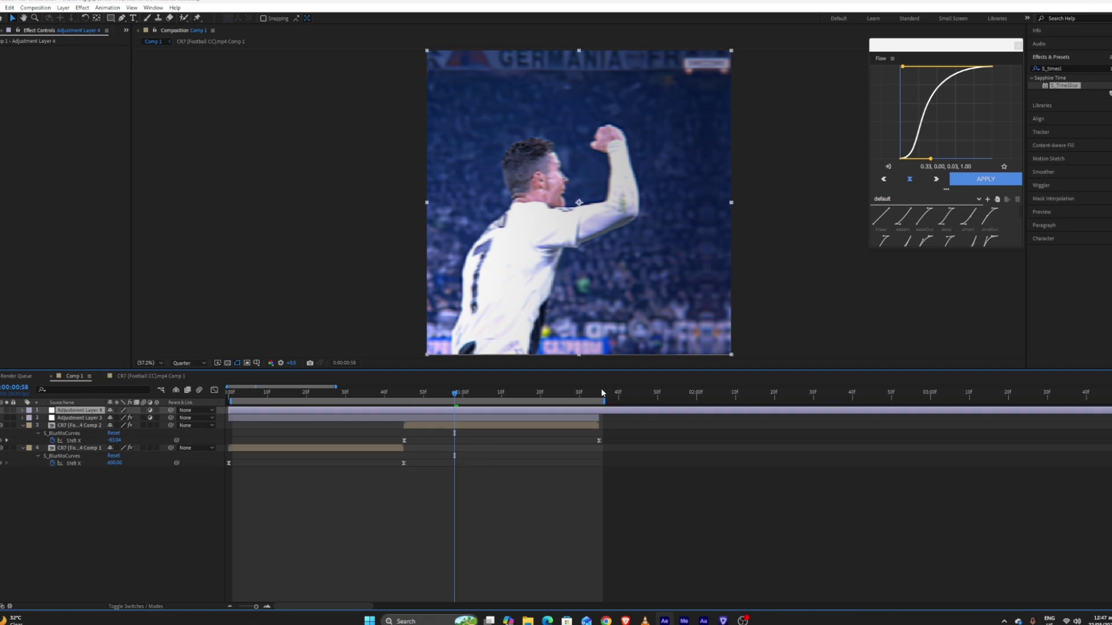
pyautogui.click(599, 399)
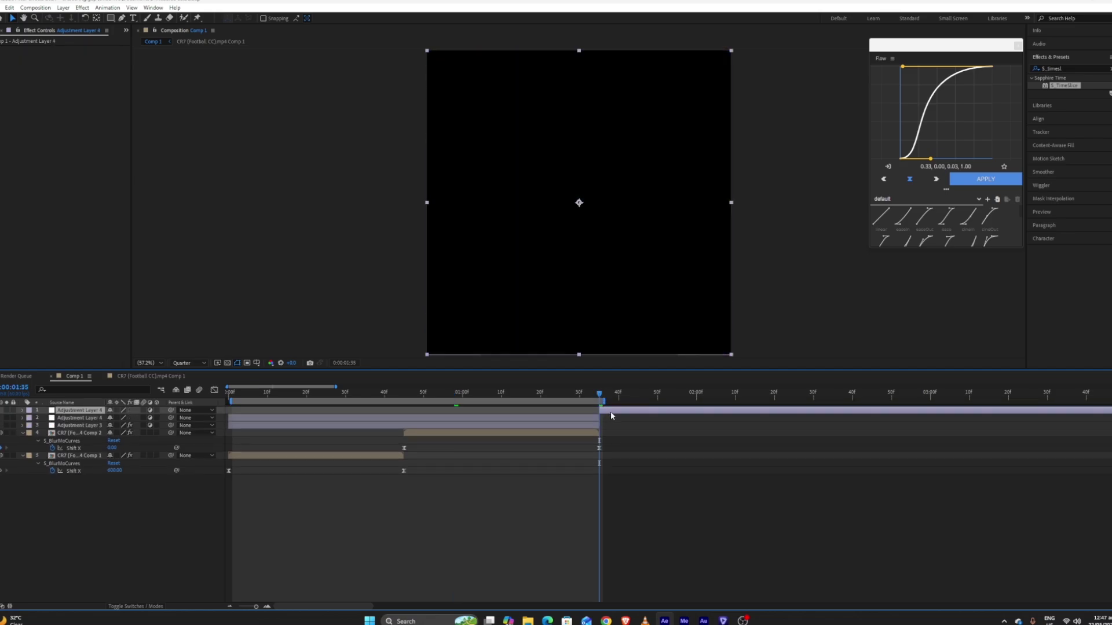
pyautogui.hotkey('ctrl', 'z')
# Step: Search the effects for "shake" and apply S_Shake to the new adjustment layer
pyautogui.press('BackSpace')
pyautogui.press('BackSpace')
pyautogui.press('BackSpace')
pyautogui.press('BackSpace')
pyautogui.press('BackSpace')
pyautogui.press('BackSpace')
pyautogui.press('BackSpace')
pyautogui.press('BackSpace')
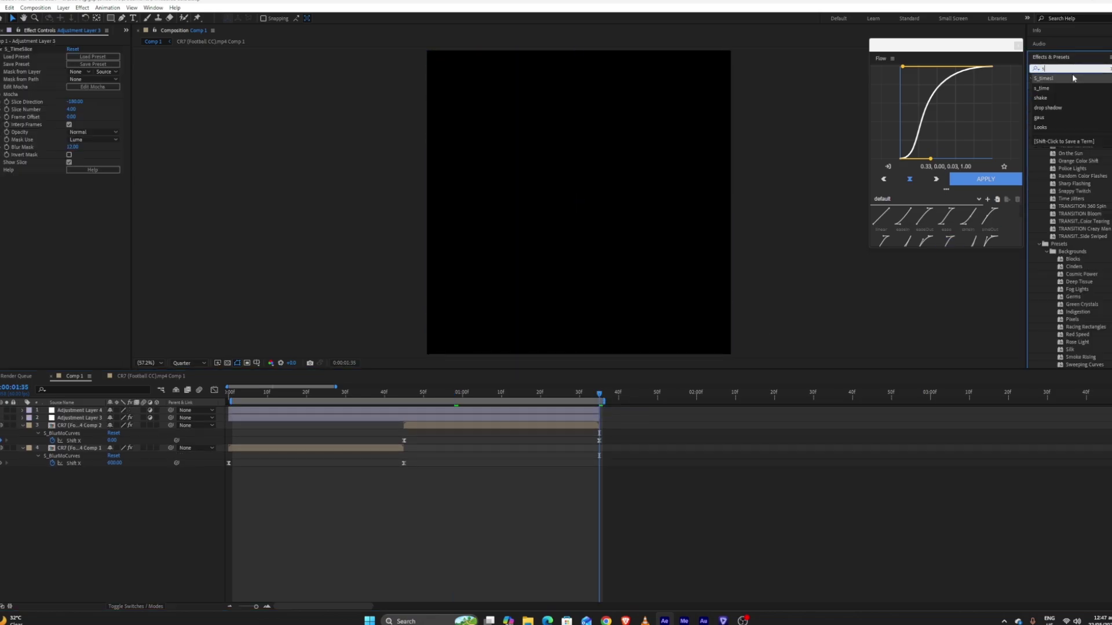
pyautogui.write('shake')
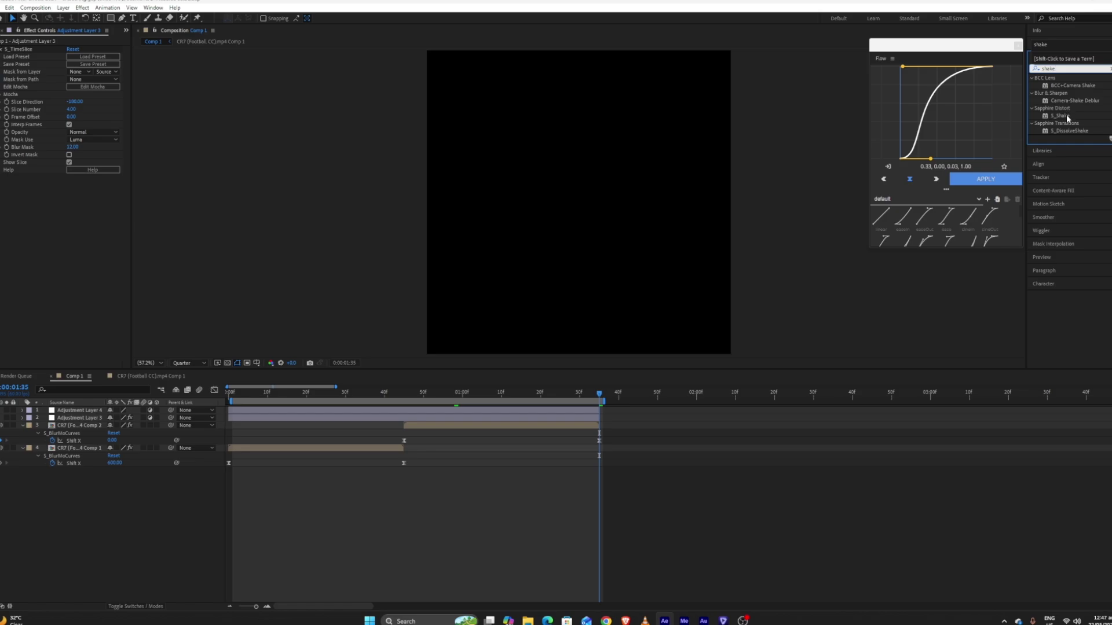
pyautogui.moveTo(1067, 118); pyautogui.dragTo(264, 392)
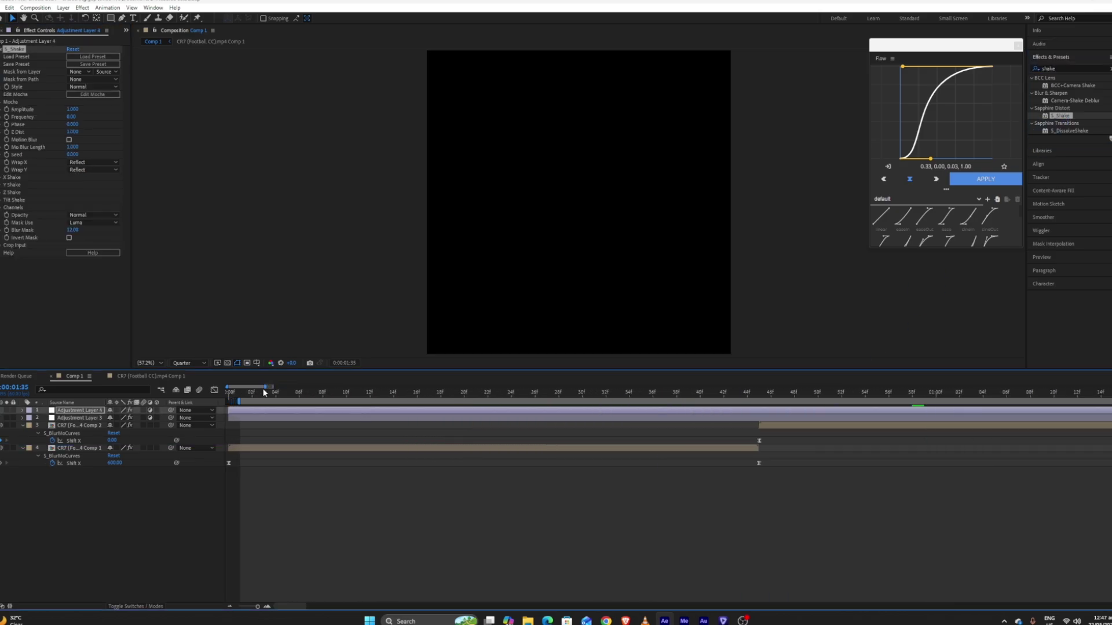
# Step: Add an S_Shake Amplitude keyframe at the cut between the clips (0:00:00:45) and reveal it in the timeline
pyautogui.press('-')
pyautogui.press('-')
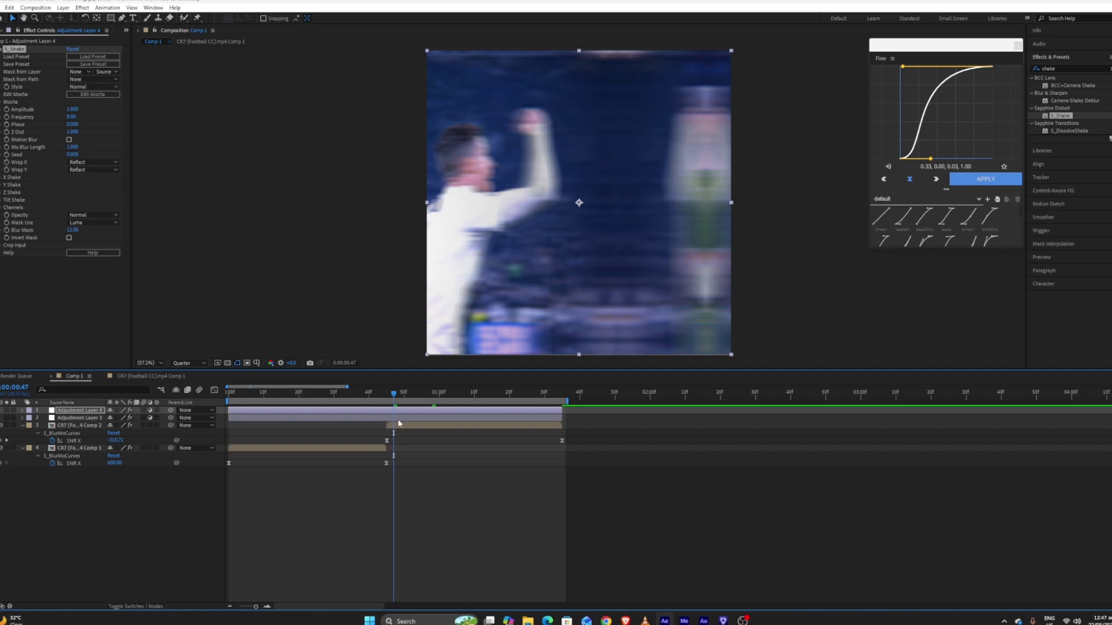
pyautogui.click(393, 415)
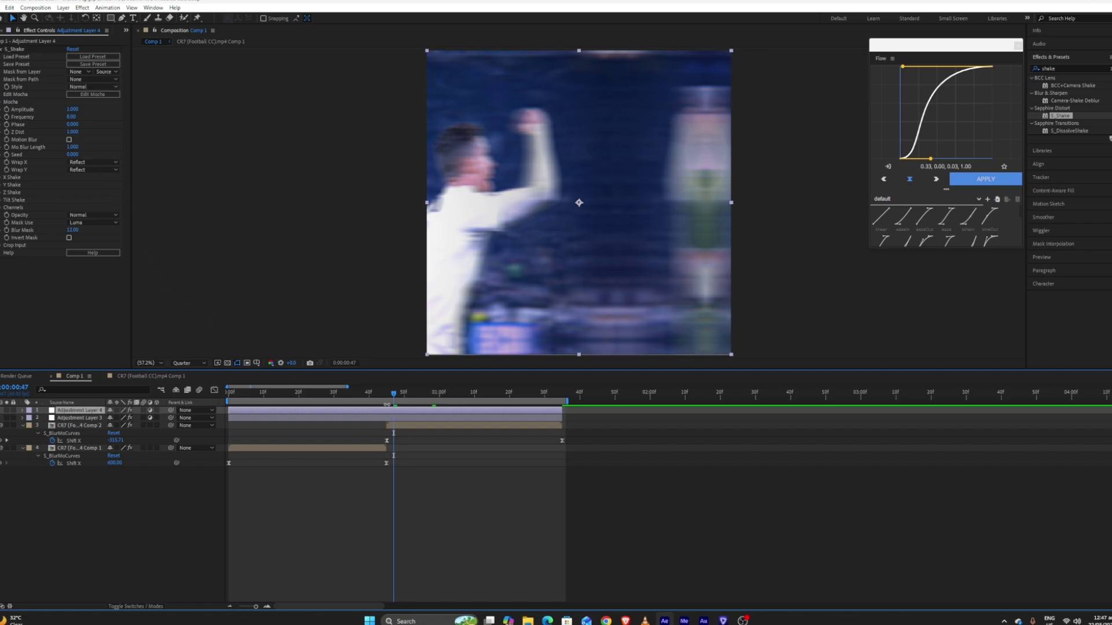
pyautogui.press('j')
pyautogui.click(7, 111)
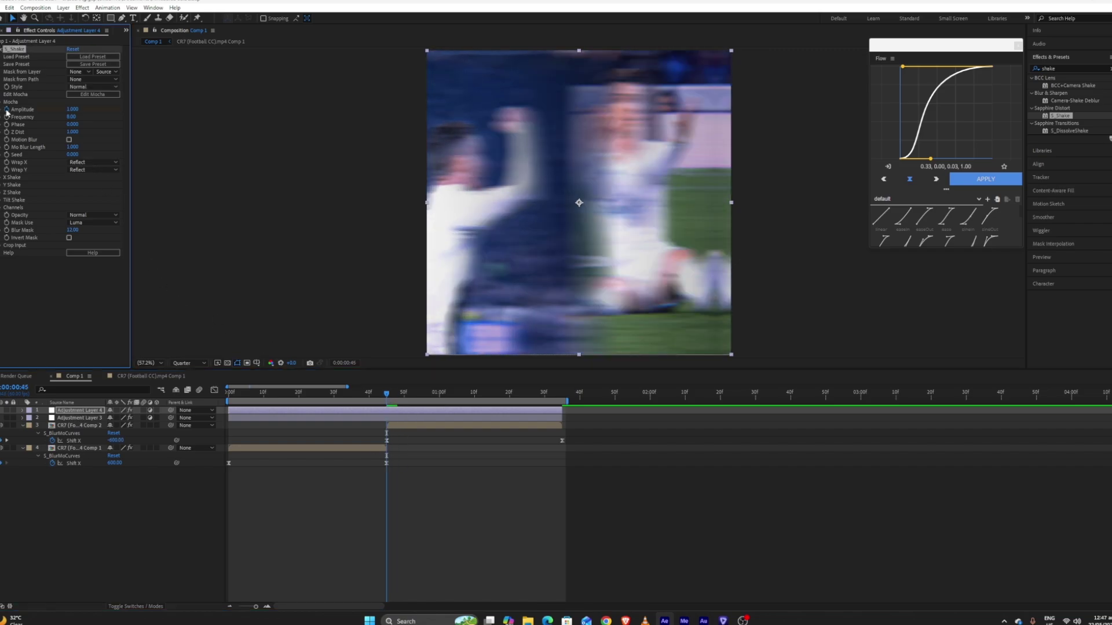
pyautogui.press('u')
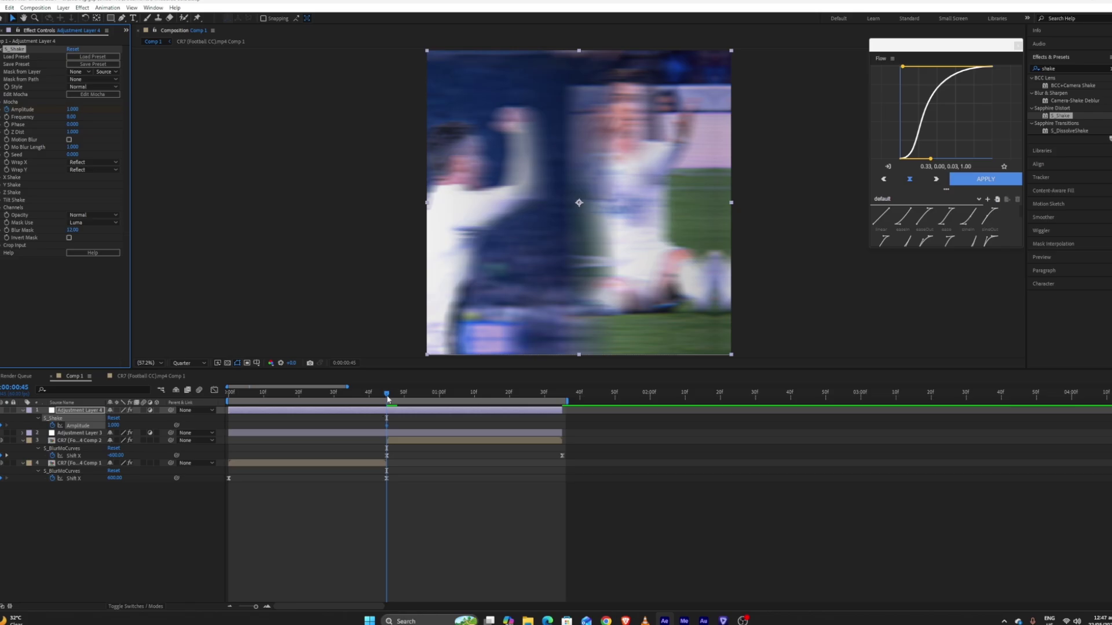
# Step: Keyframe the S_Shake Amplitude at 0 on the first frame, 0.2 at 0:00:00:45 and 0 at 0:00:01:35
pyautogui.moveTo(388, 399); pyautogui.dragTo(229, 399)
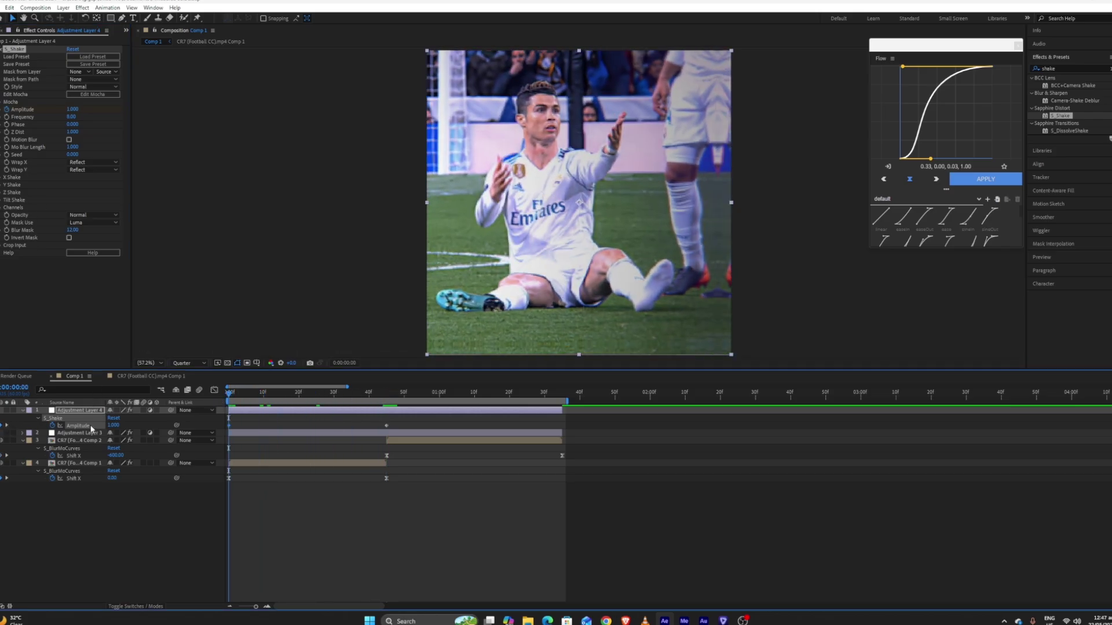
pyautogui.press('Return')
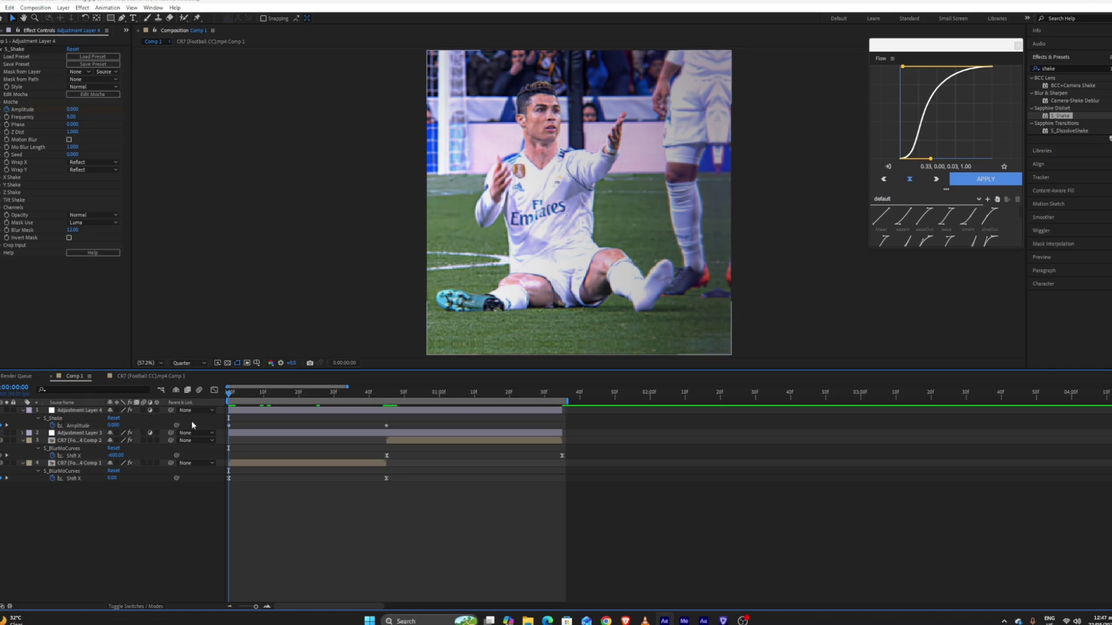
pyautogui.press('space')
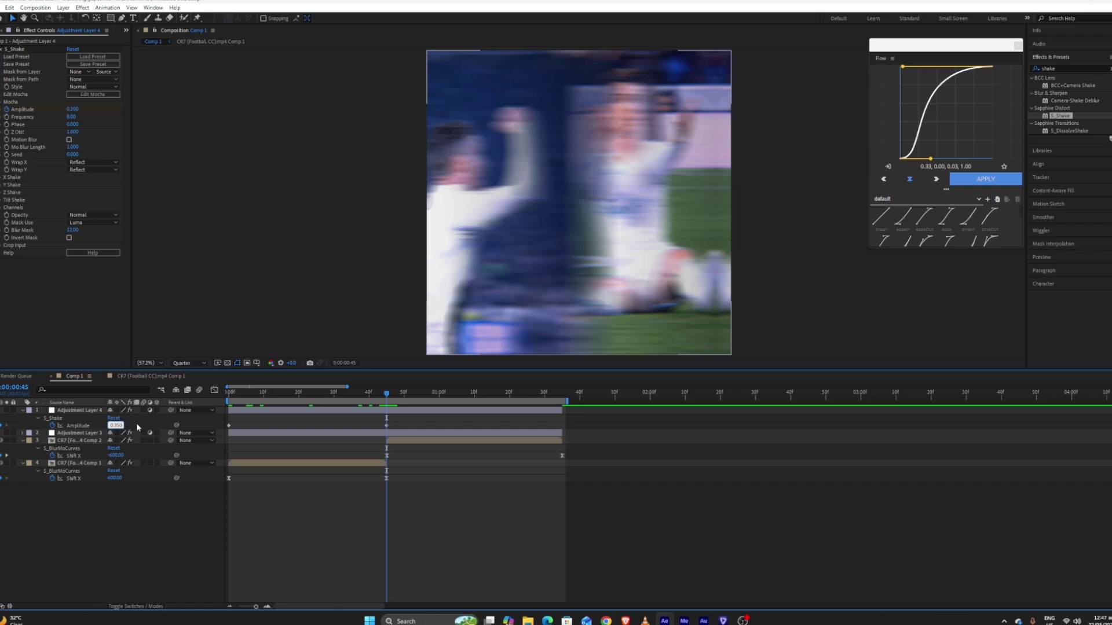
pyautogui.press('Return')
pyautogui.moveTo(493, 399); pyautogui.dragTo(561, 399)
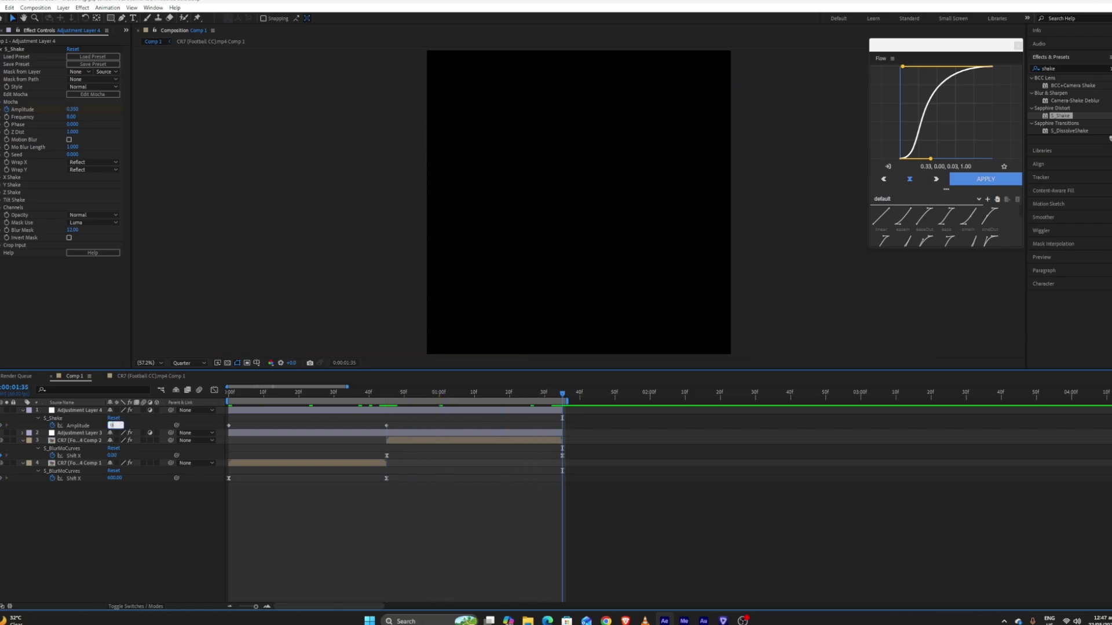
pyautogui.click(342, 429)
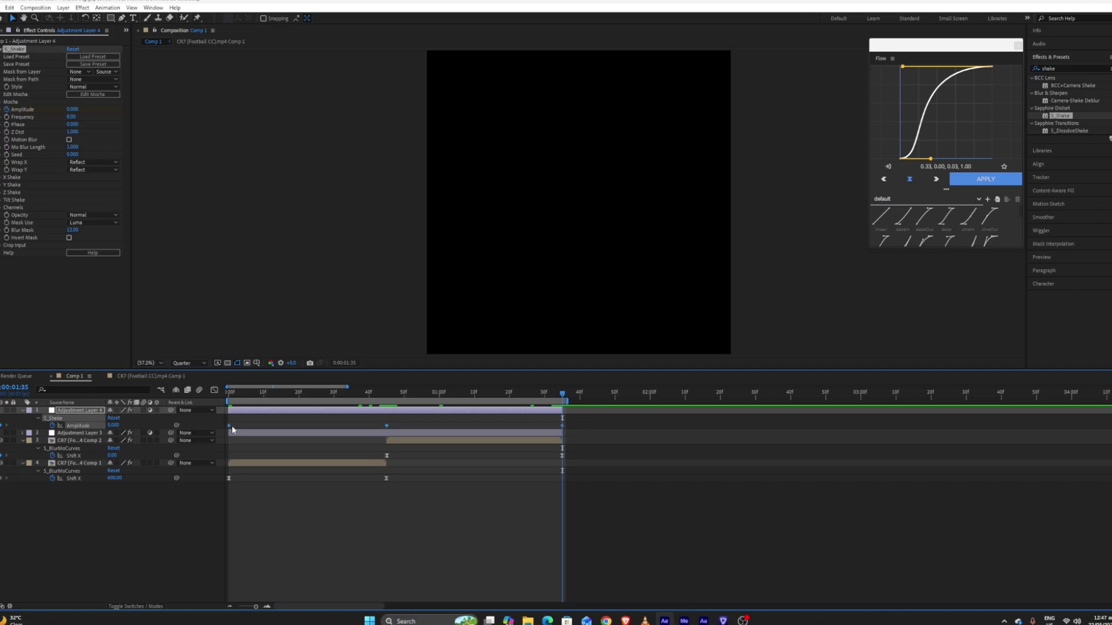
# Step: Apply Easy Ease to the S_Shake Amplitude keyframes and lengthen the first and last keyframes' curve handles toward the middle for a sharper peak
pyautogui.rightClick(229, 427)
pyautogui.moveTo(321, 538)
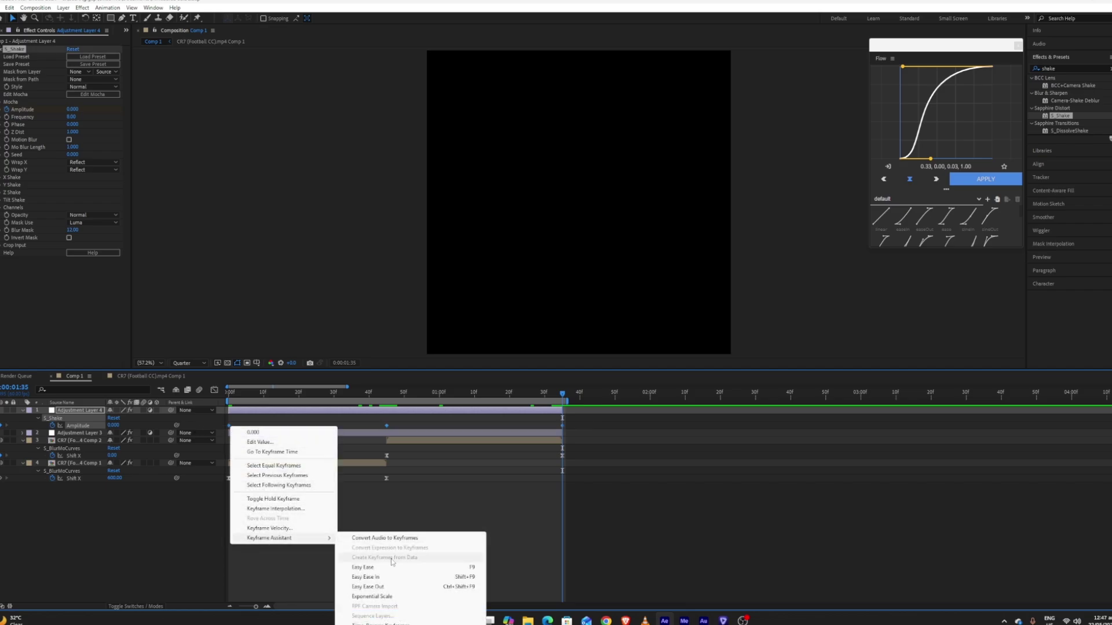
pyautogui.click(370, 568)
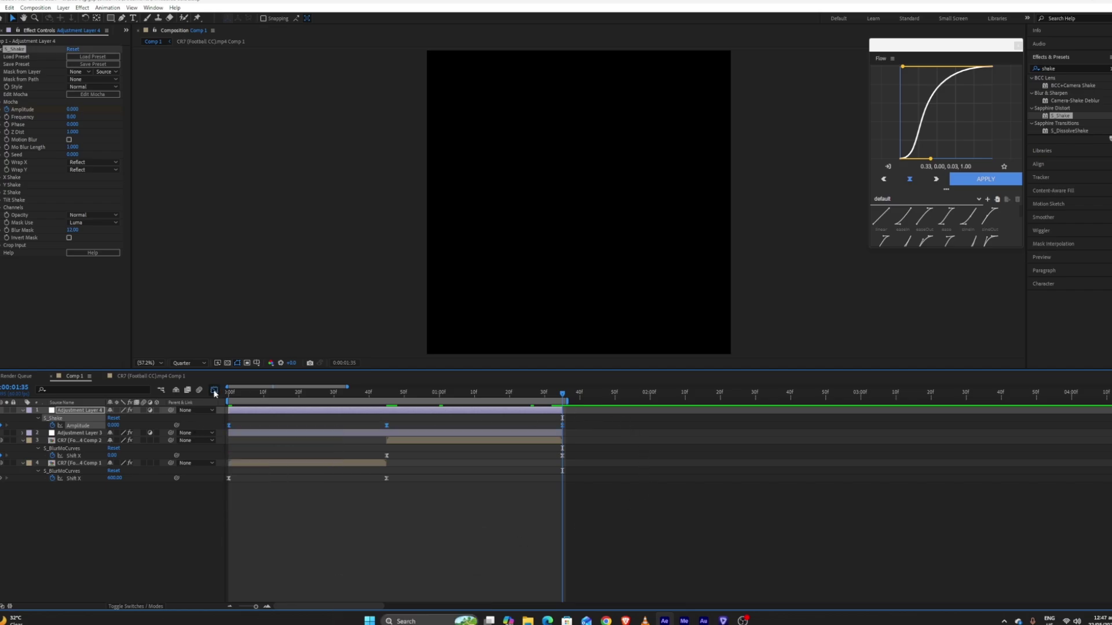
pyautogui.click(214, 391)
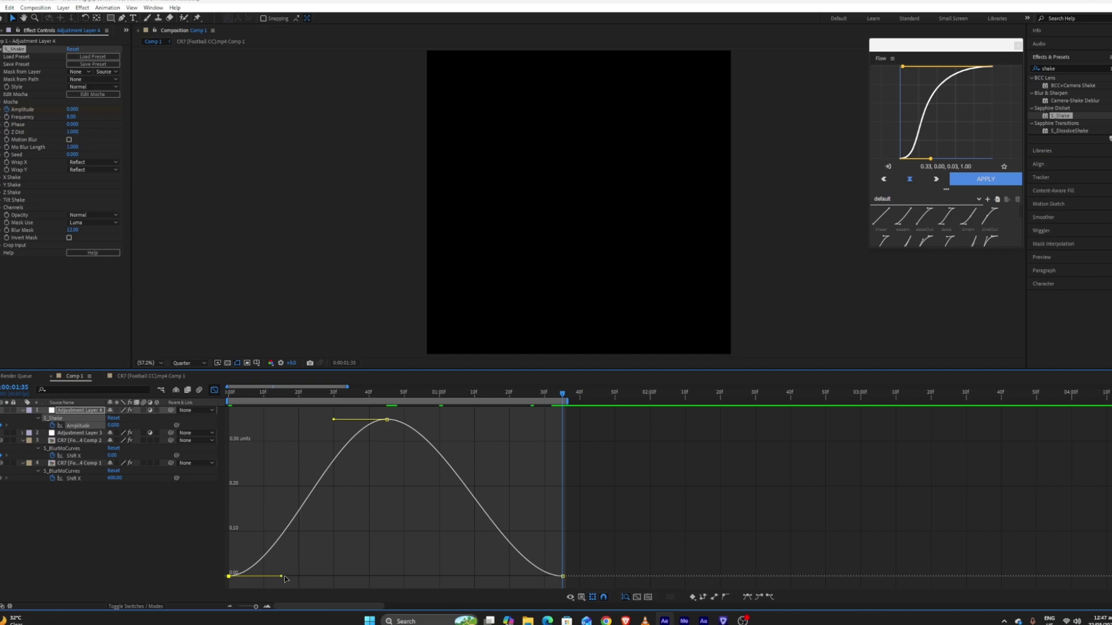
pyautogui.moveTo(282, 577); pyautogui.dragTo(350, 582)
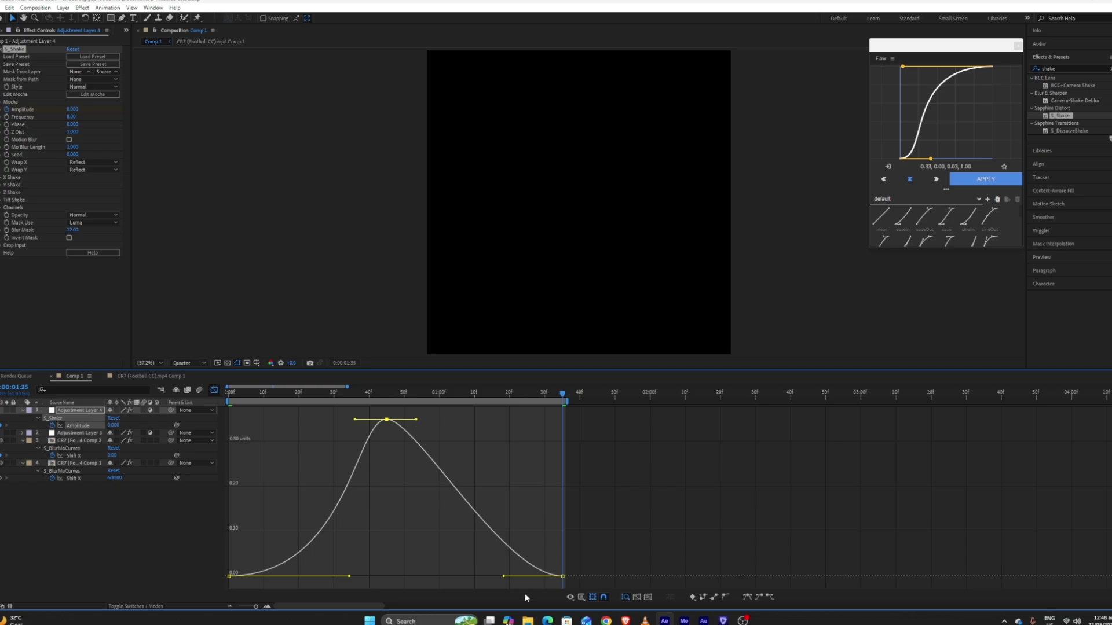
pyautogui.moveTo(498, 576); pyautogui.dragTo(422, 580)
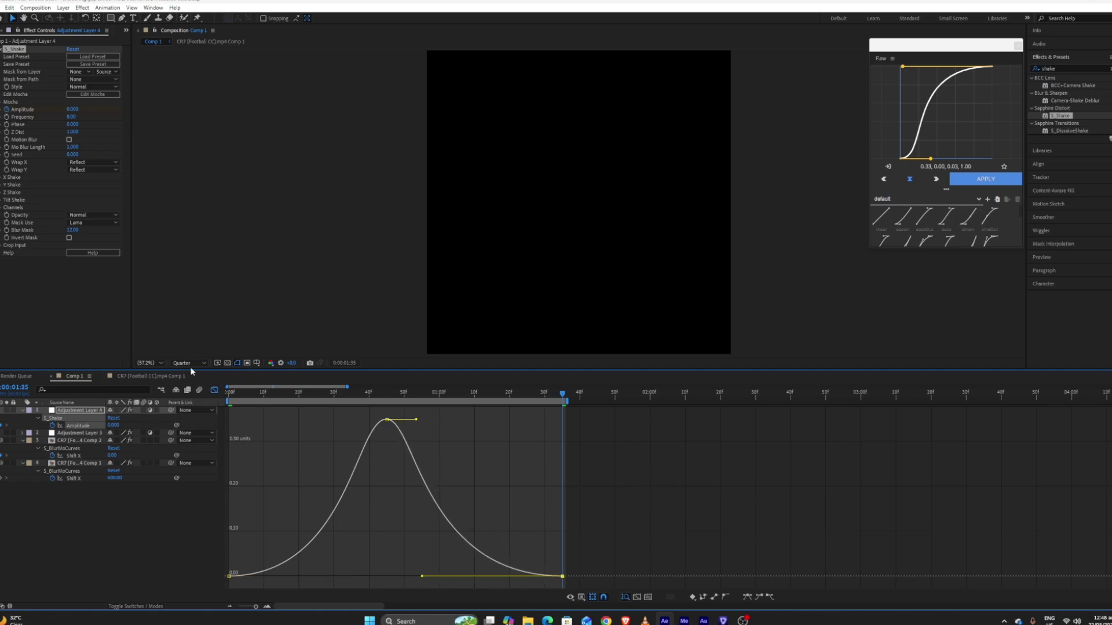
pyautogui.click(214, 390)
# Step: Play back the composition to check the eased shake across the sliced transition
pyautogui.press('space')
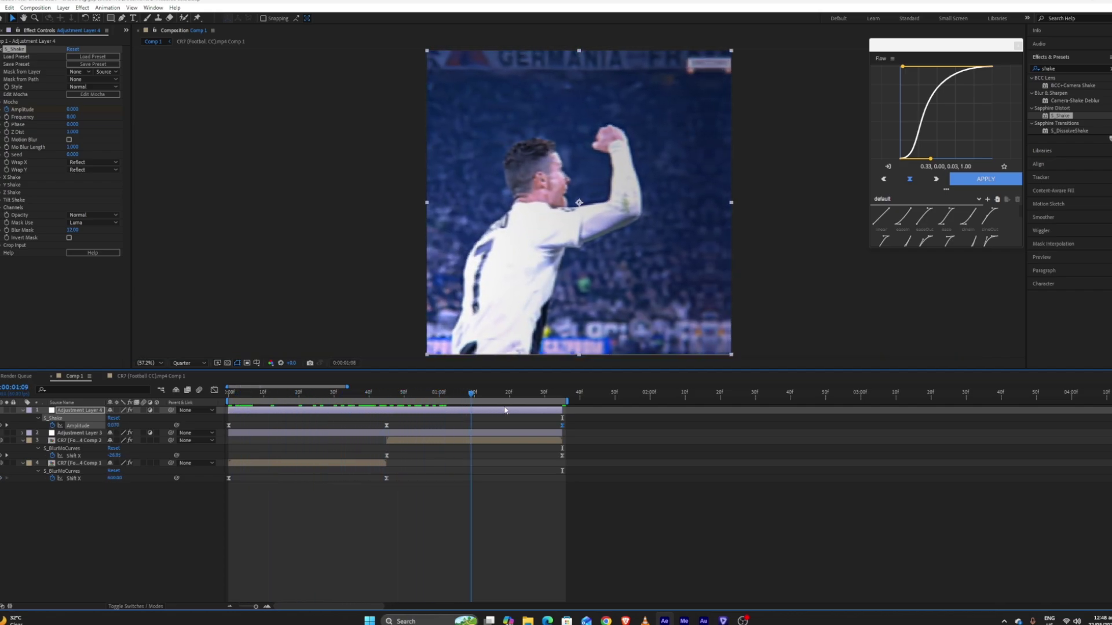
pyautogui.press('space')
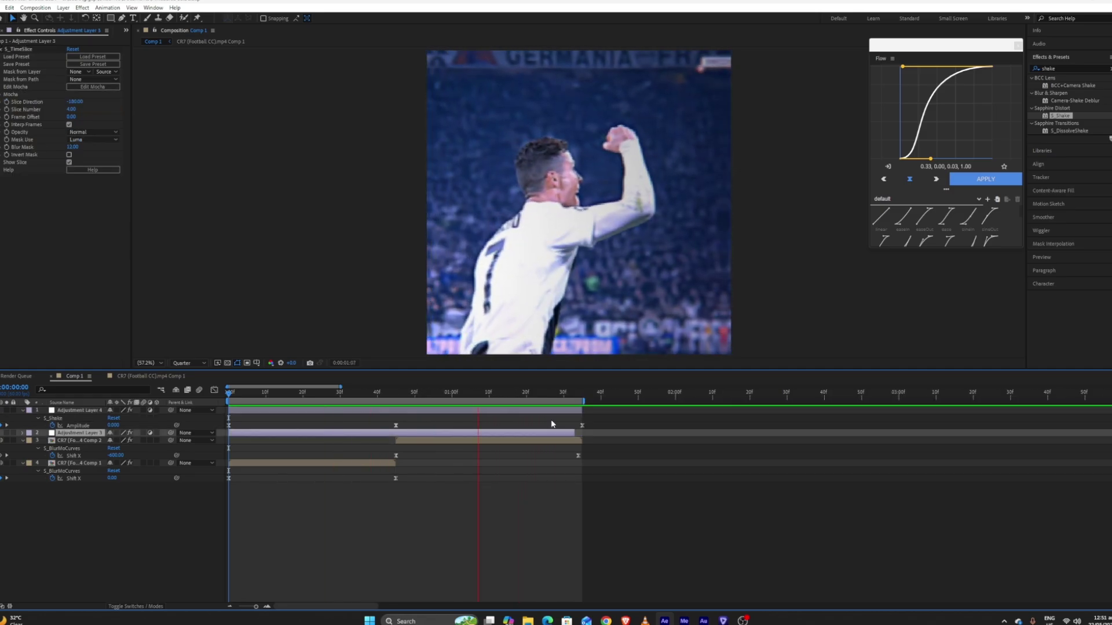
pyautogui.press('space')
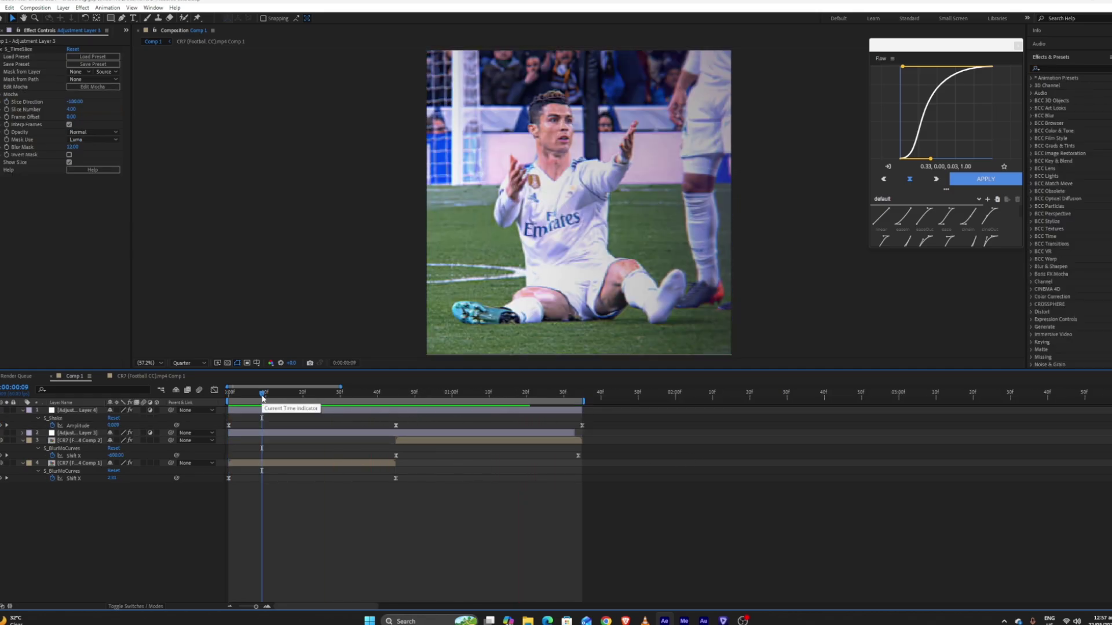
# Step: Pre-compose the S_TimeSlice adjustment layer together with the two football clips, leaving the S_Shake adjustment layer outside
pyautogui.moveTo(99, 502); pyautogui.dragTo(93, 435)
pyautogui.rightClick(298, 435)
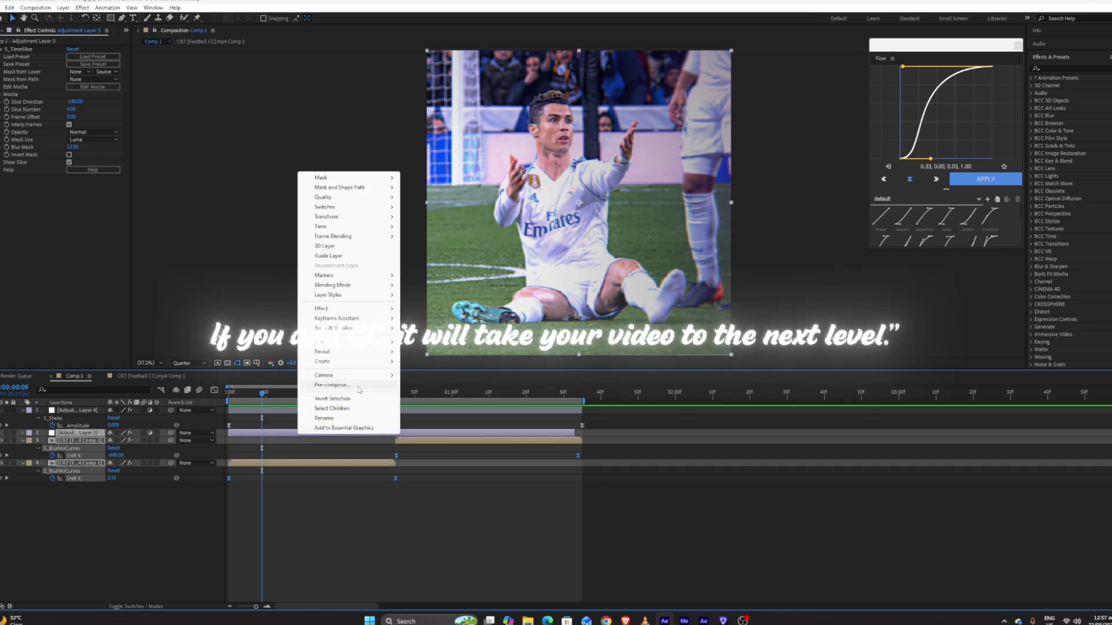
pyautogui.click(338, 389)
pyautogui.click(578, 363)
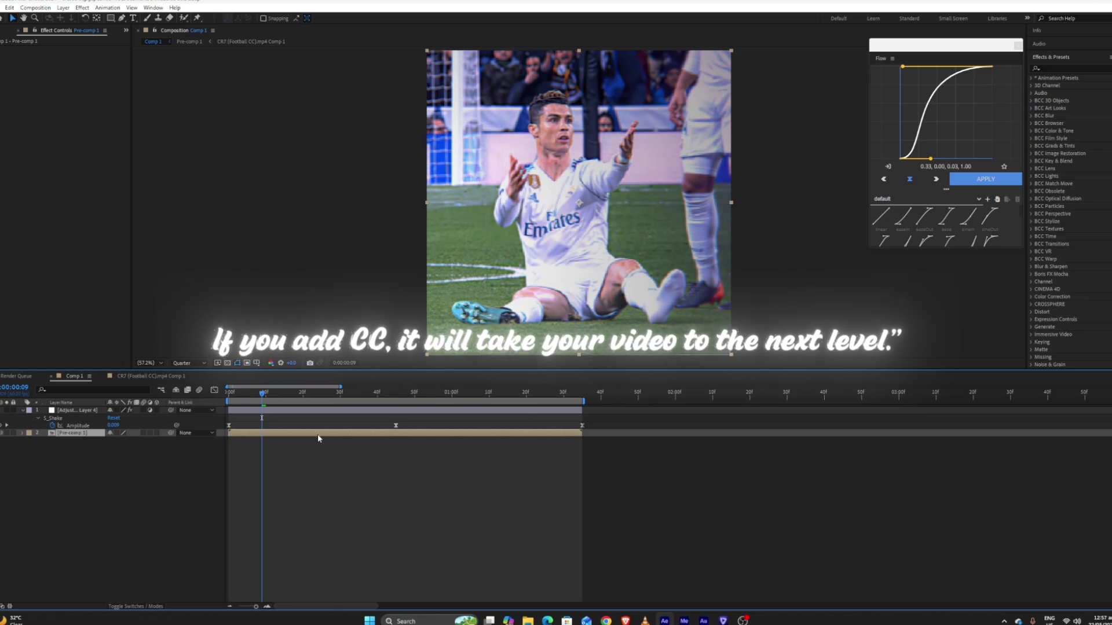
# Step: Paste the copied color-correction adjustment layer above the pre-comp, extend it to the pre-comp's end and rename it CC
pyautogui.hotkey('ctrl', 'v')
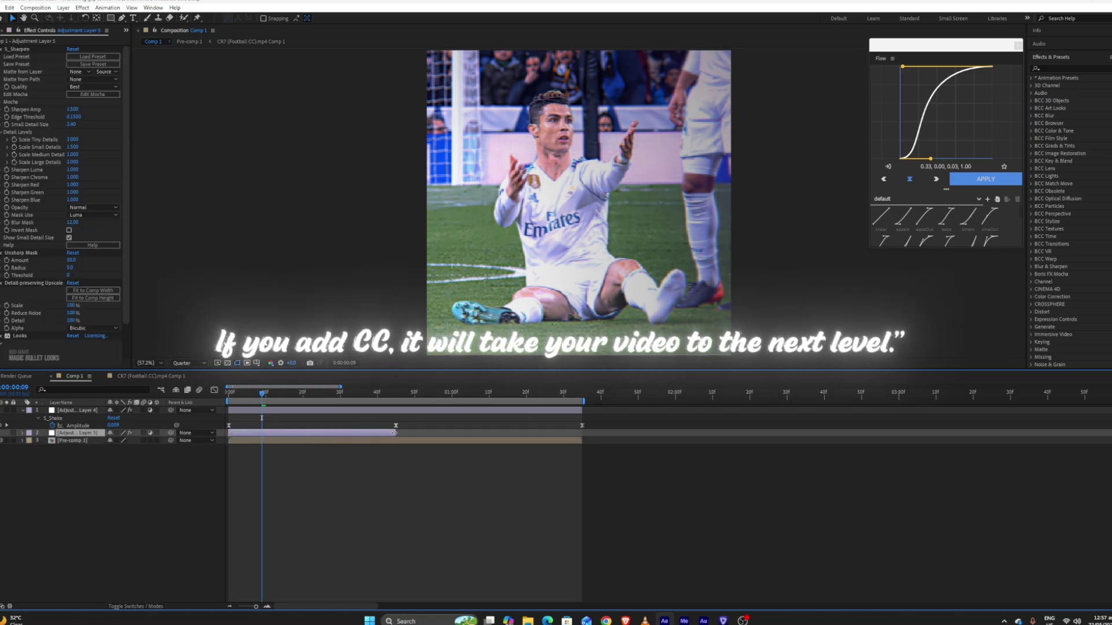
pyautogui.rightClick(94, 432)
pyautogui.click(120, 418)
pyautogui.write('CC')
pyautogui.press('Return')
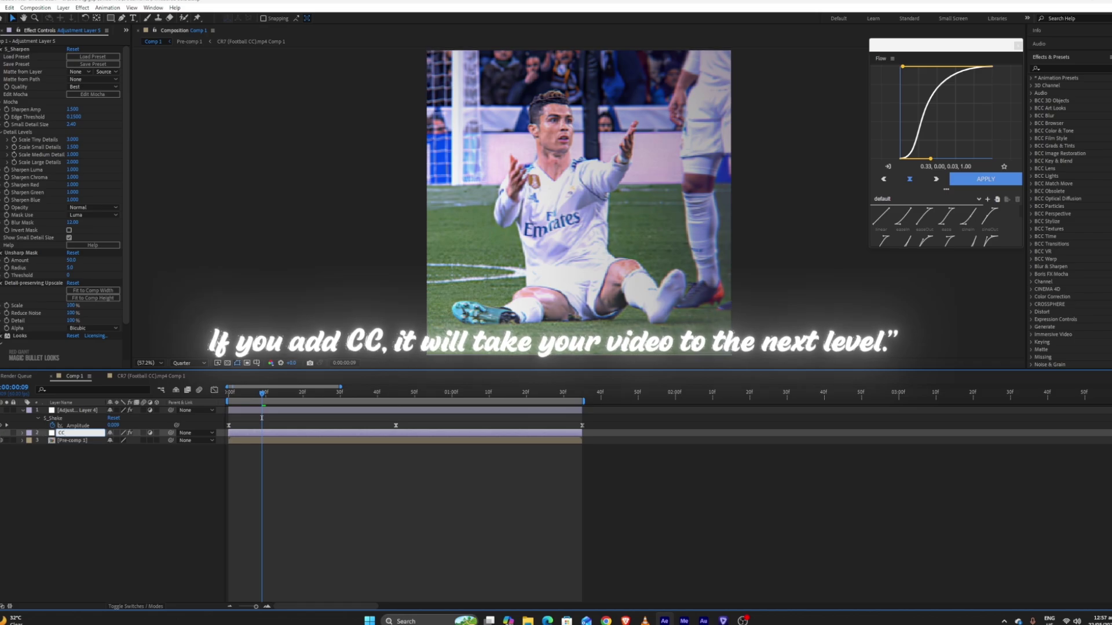
# Step: Enable the Looks effect on the CC layer and preview the transition at Full resolution
pyautogui.click(3, 336)
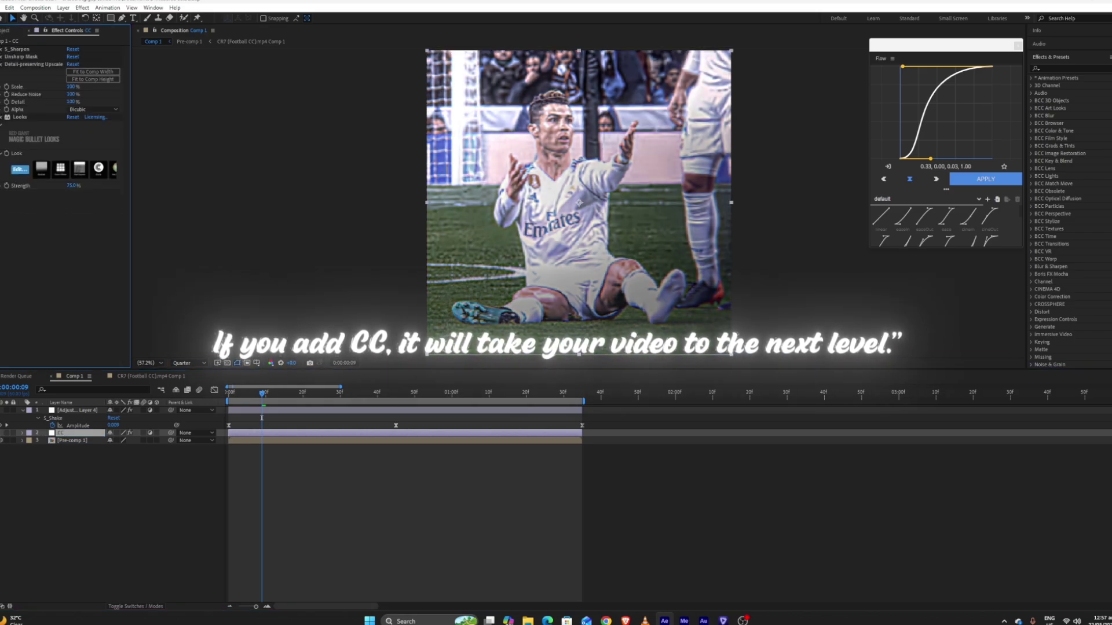
pyautogui.click(182, 363)
pyautogui.click(210, 399)
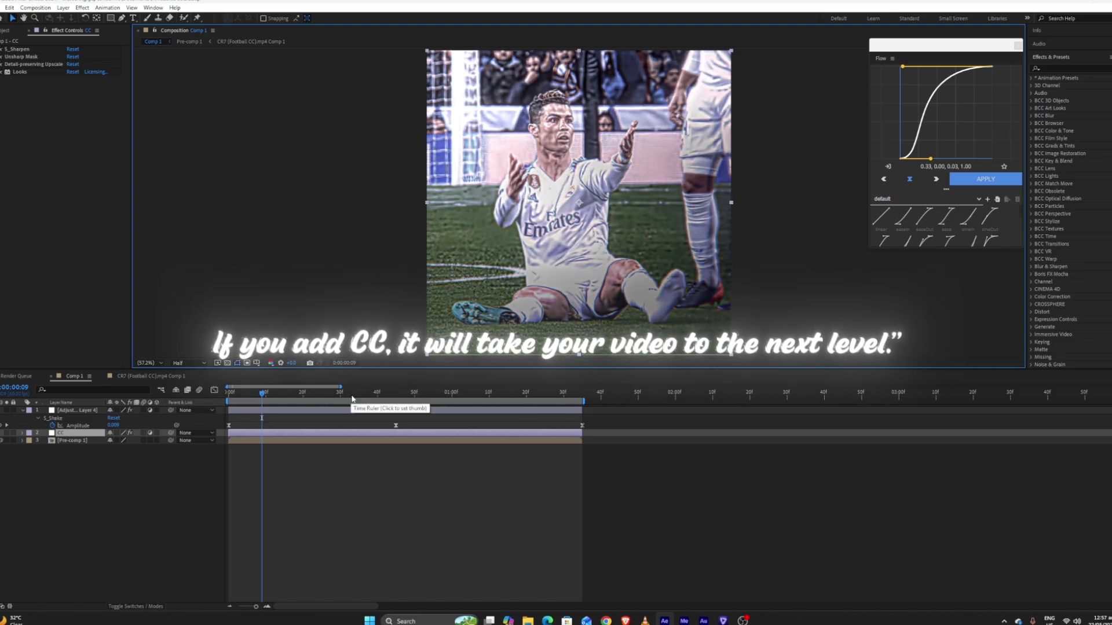
pyautogui.hotkey('ctrl', 'j')
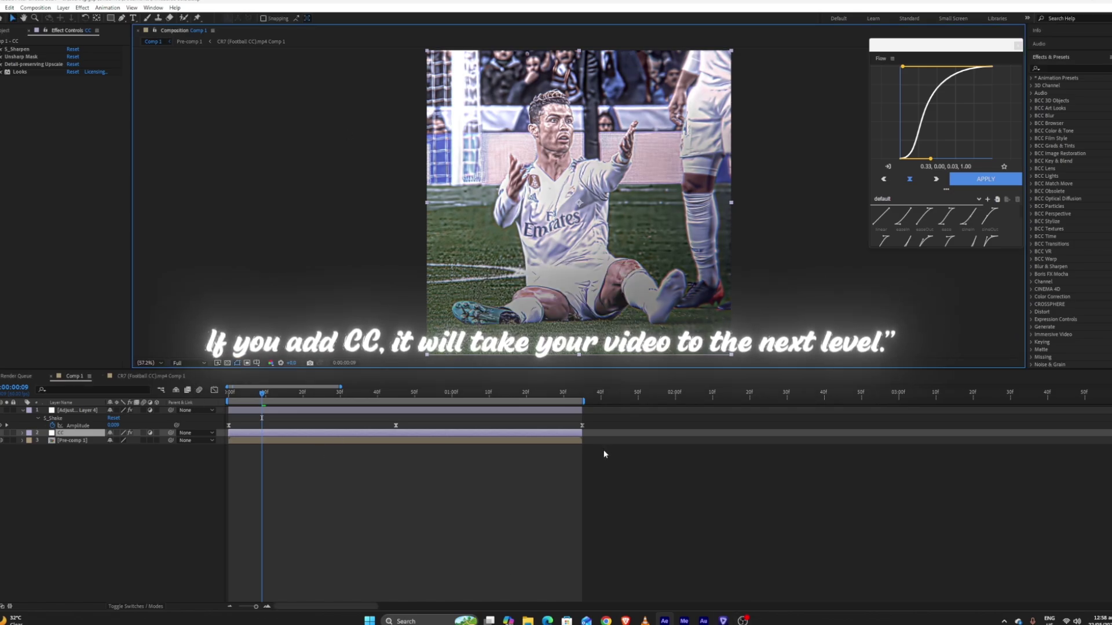
pyautogui.press('space')
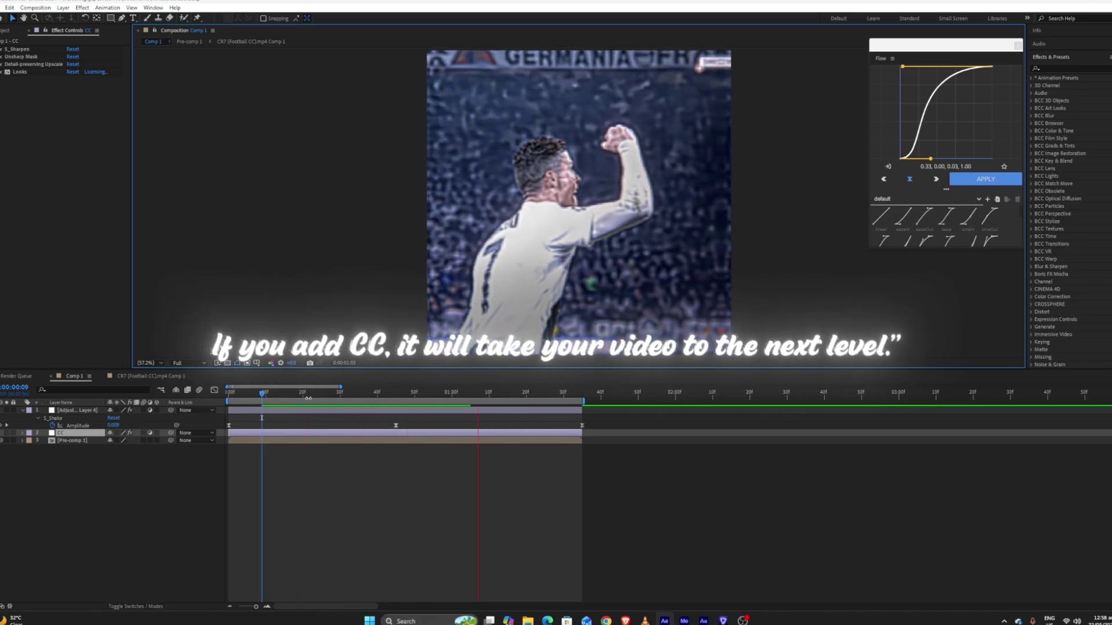
pyautogui.press('space')
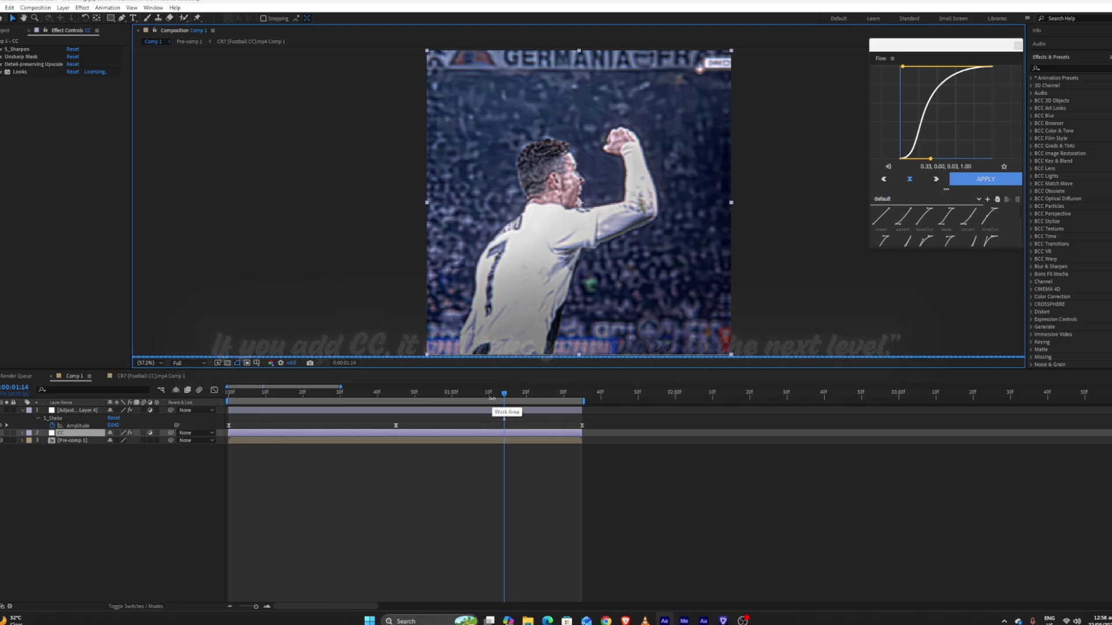